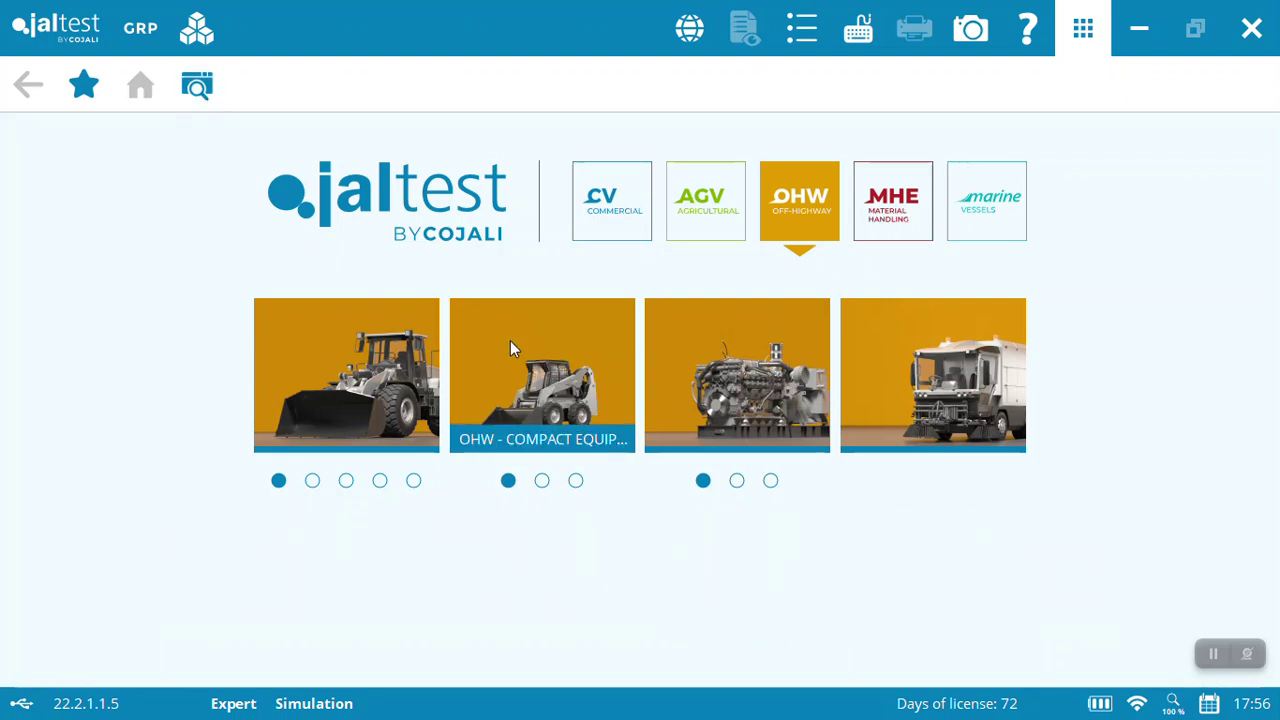
Step: Pick OHW - Compact Equipment, then Bobcat, and choose the T700 Series model
left_click(510, 345)
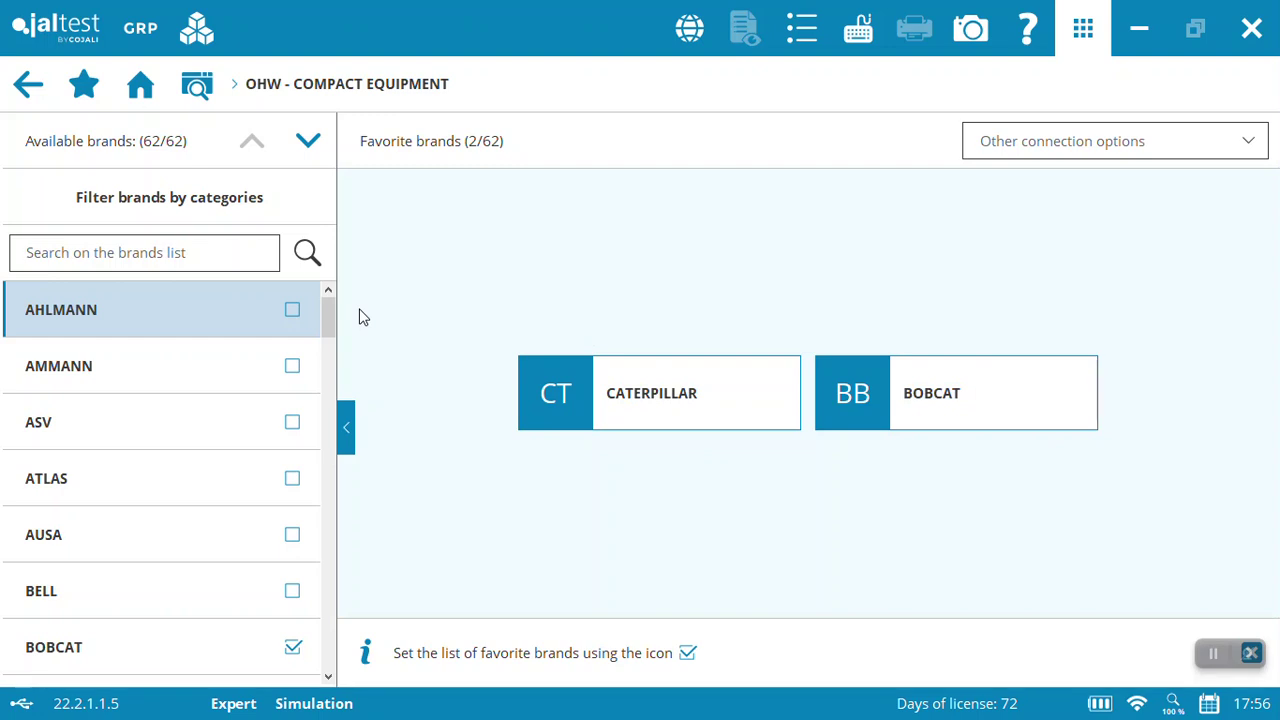
left_click(871, 395)
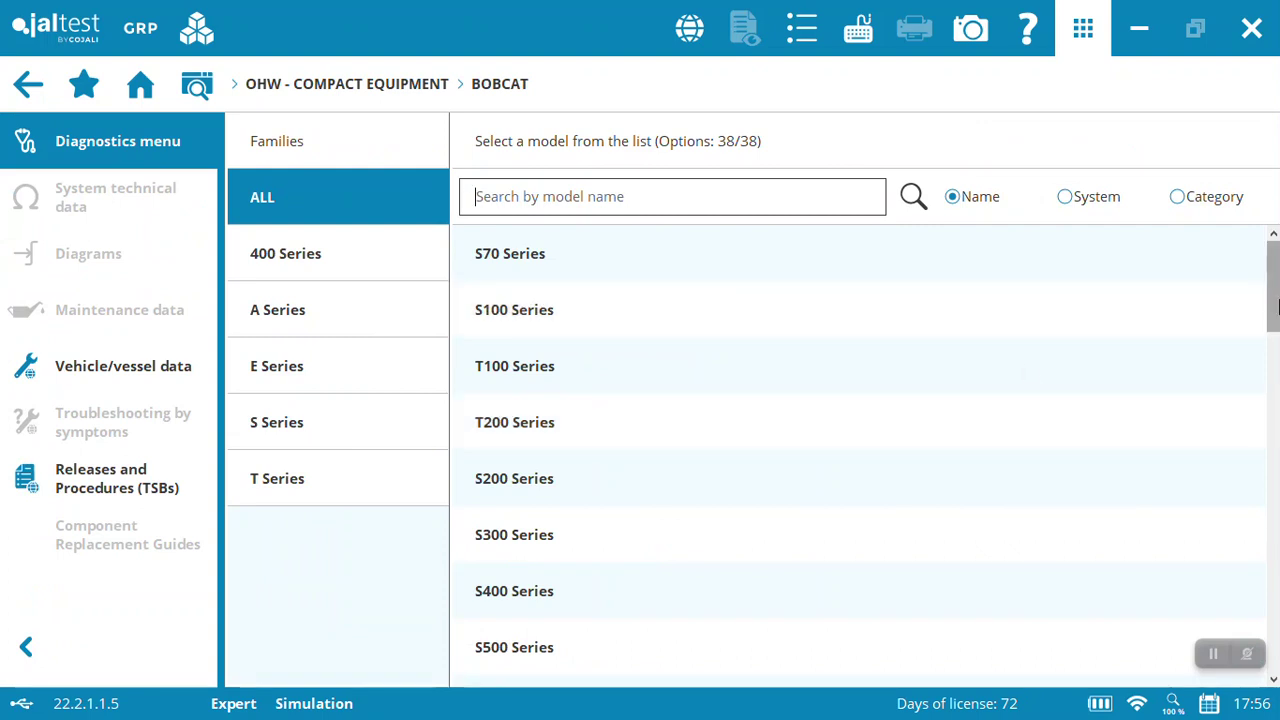
left_click_drag(1276, 305, 1272, 403)
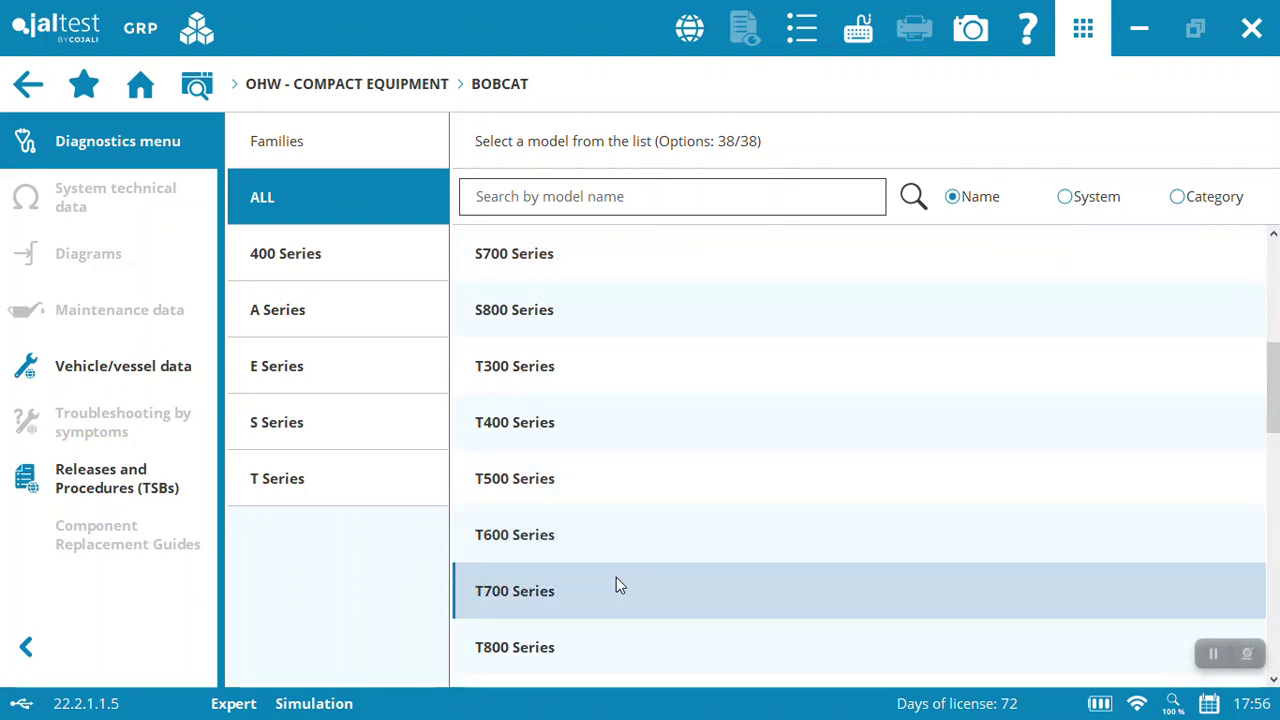
left_click(616, 586)
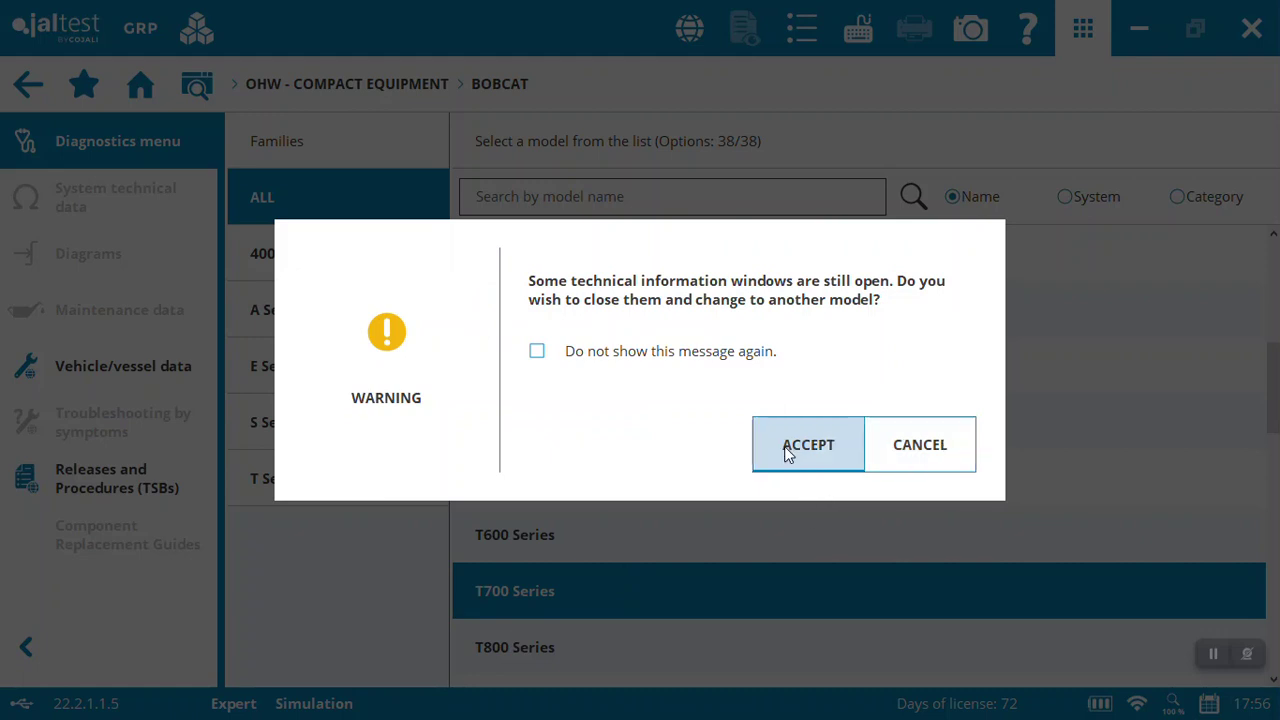
Step: Accept closing the open technical windows to switch to the T700 Series
left_click(788, 453)
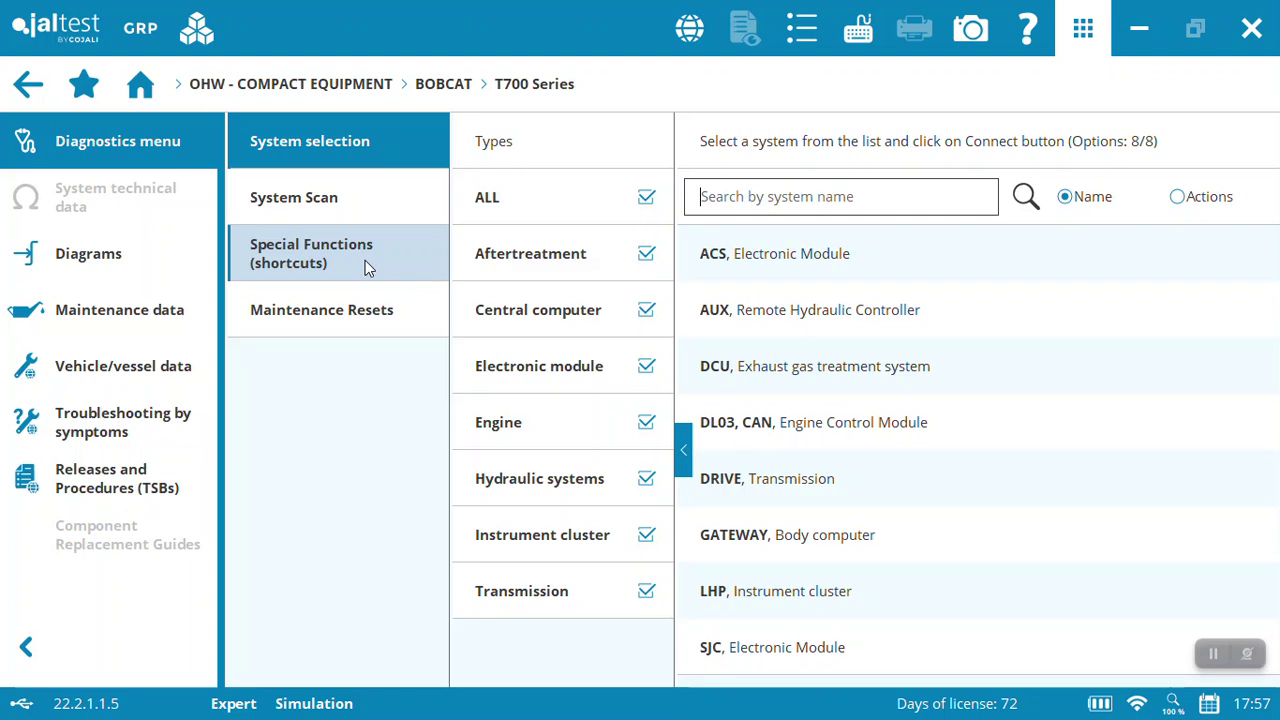
Step: Browse the T700's special-function shortcuts, then go to the System Scan page
left_click(365, 260)
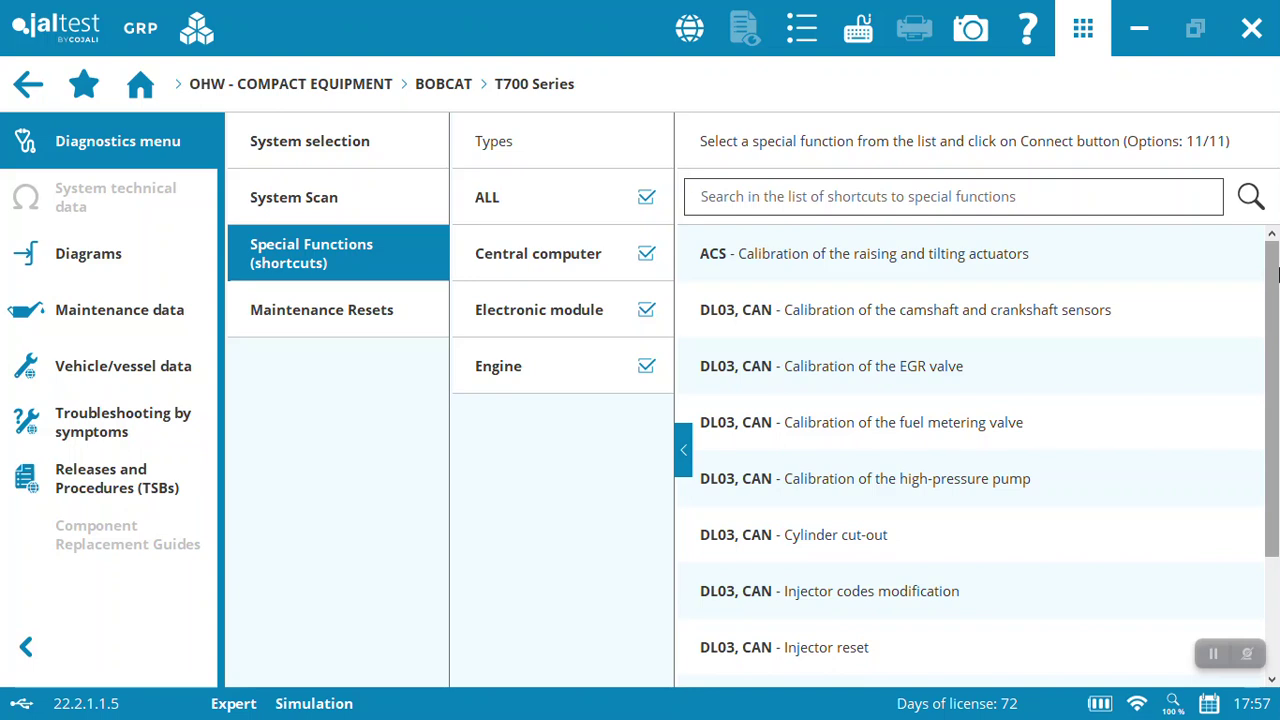
key("Tab")
left_click_drag(1275, 276, 1275, 428)
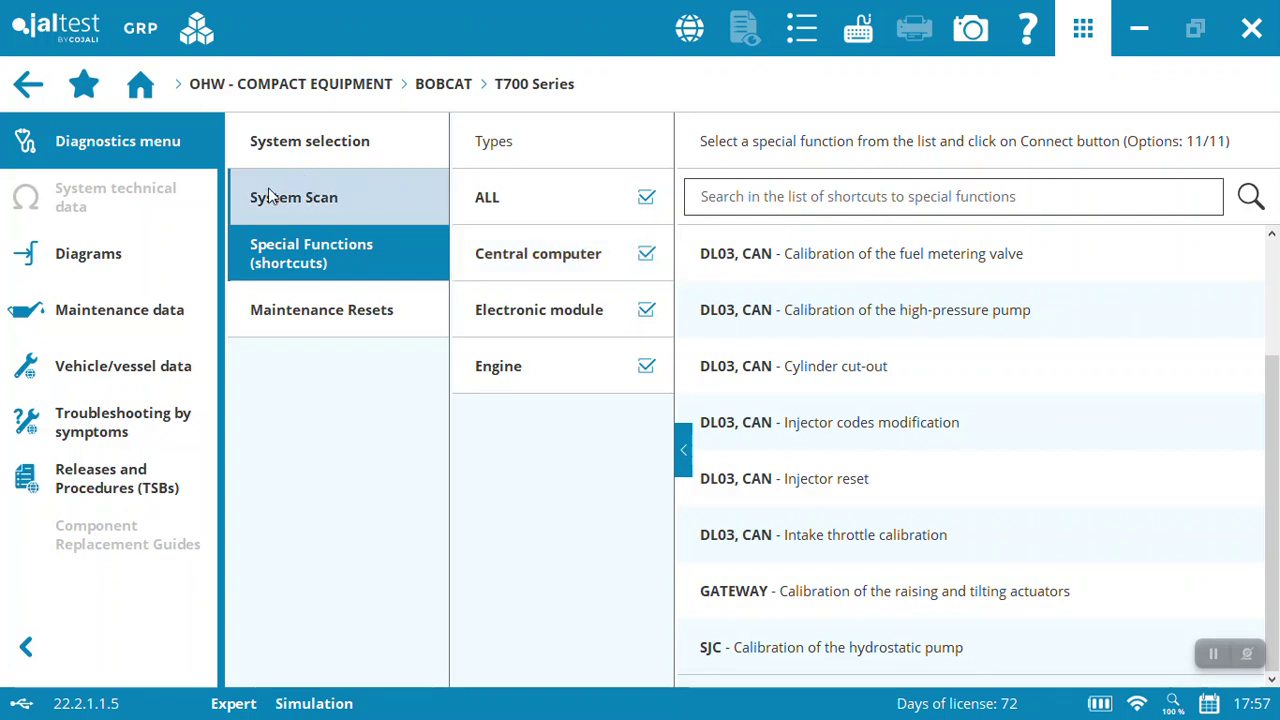
left_click(343, 193)
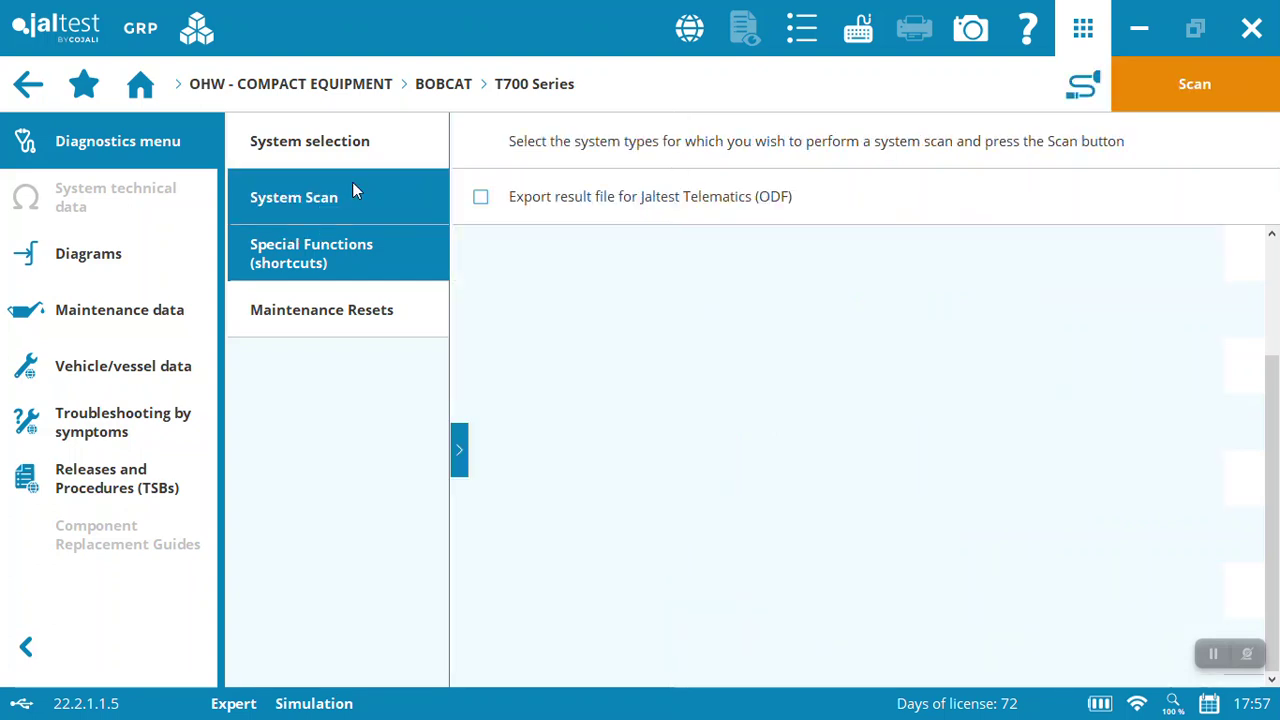
Step: Run a System Scan + Read Fault Codes scan across the T700's systems
left_click(1188, 92)
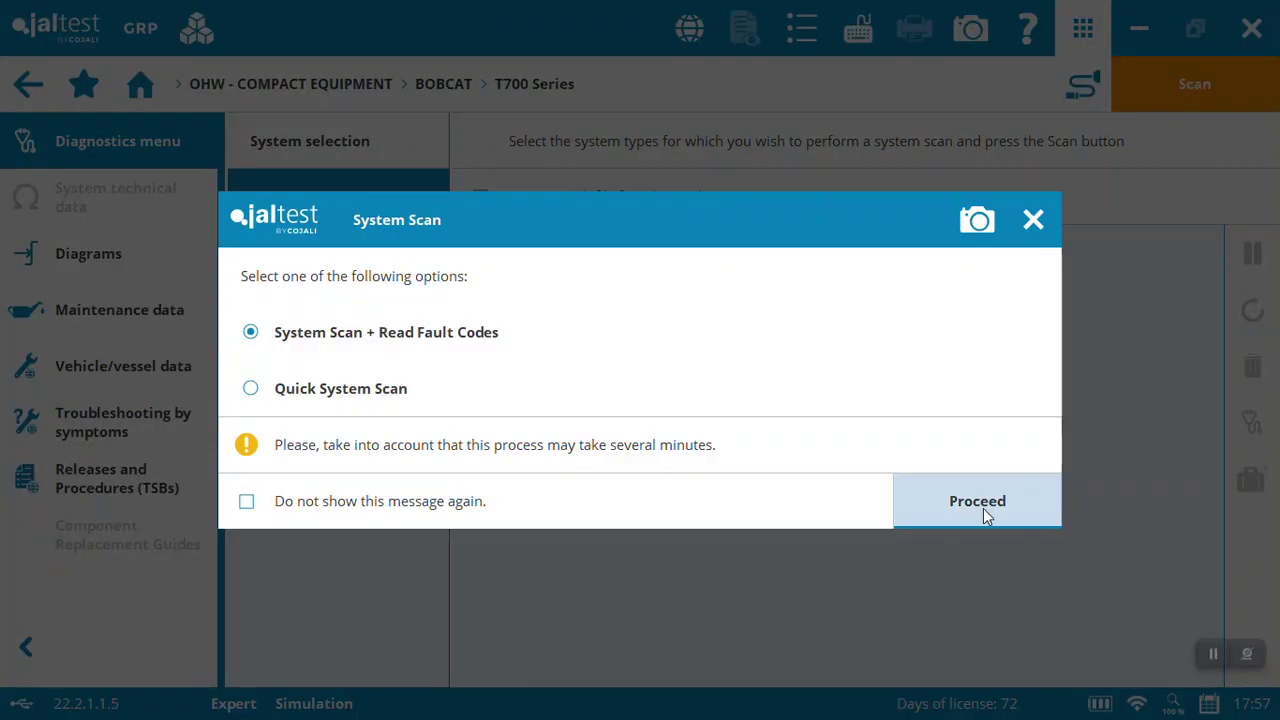
left_click(983, 508)
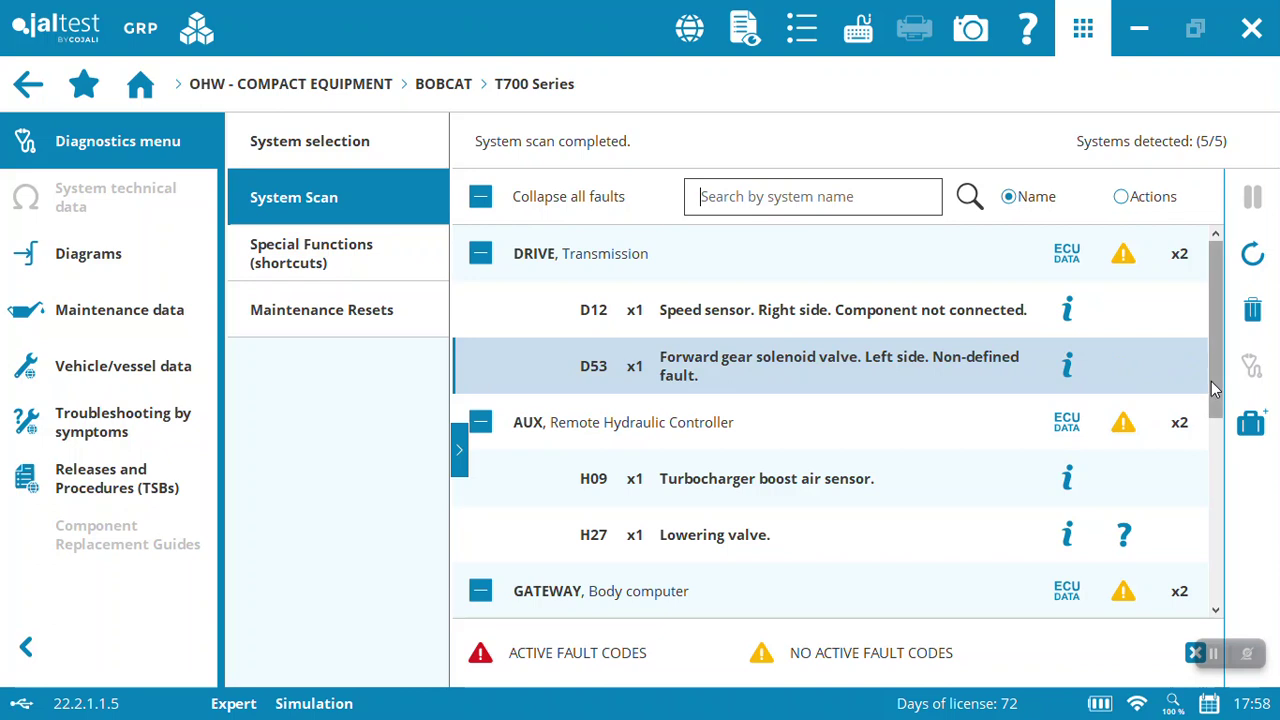
Step: Check fault D12's freeze frame data, then return to the results and scroll to the ACS faults
left_click_drag(1215, 388, 1227, 314)
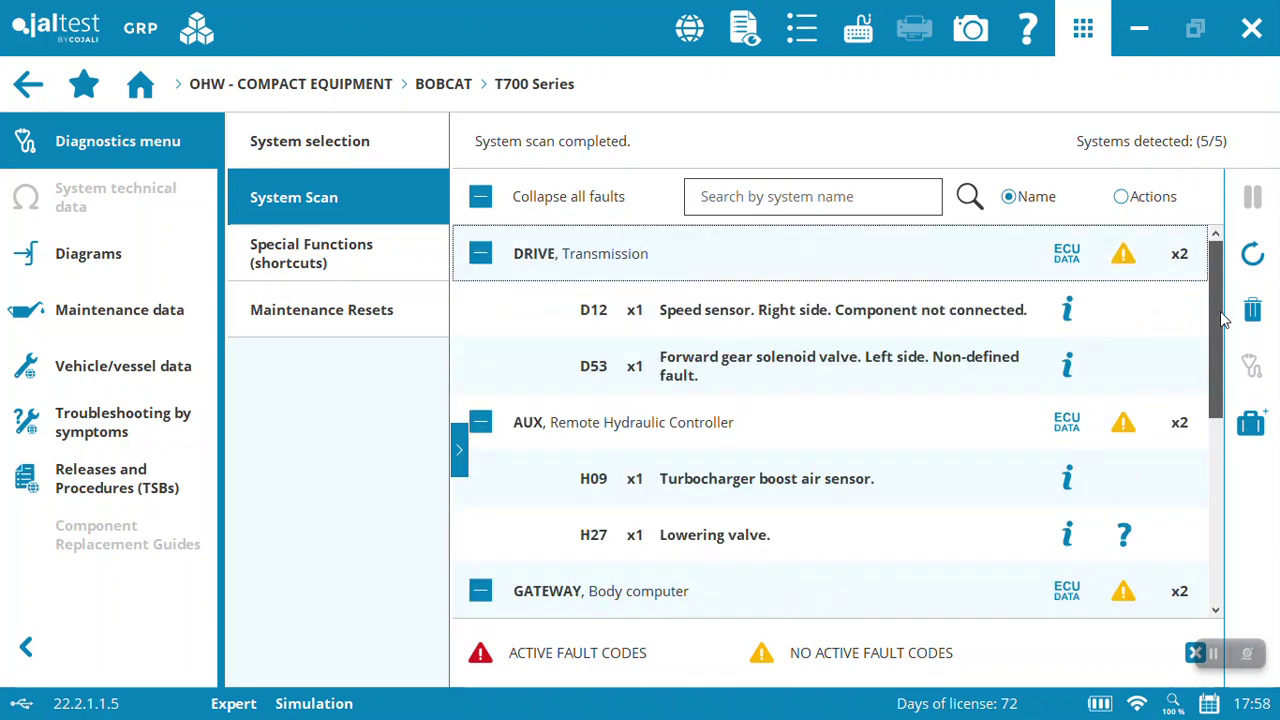
left_click(1070, 311)
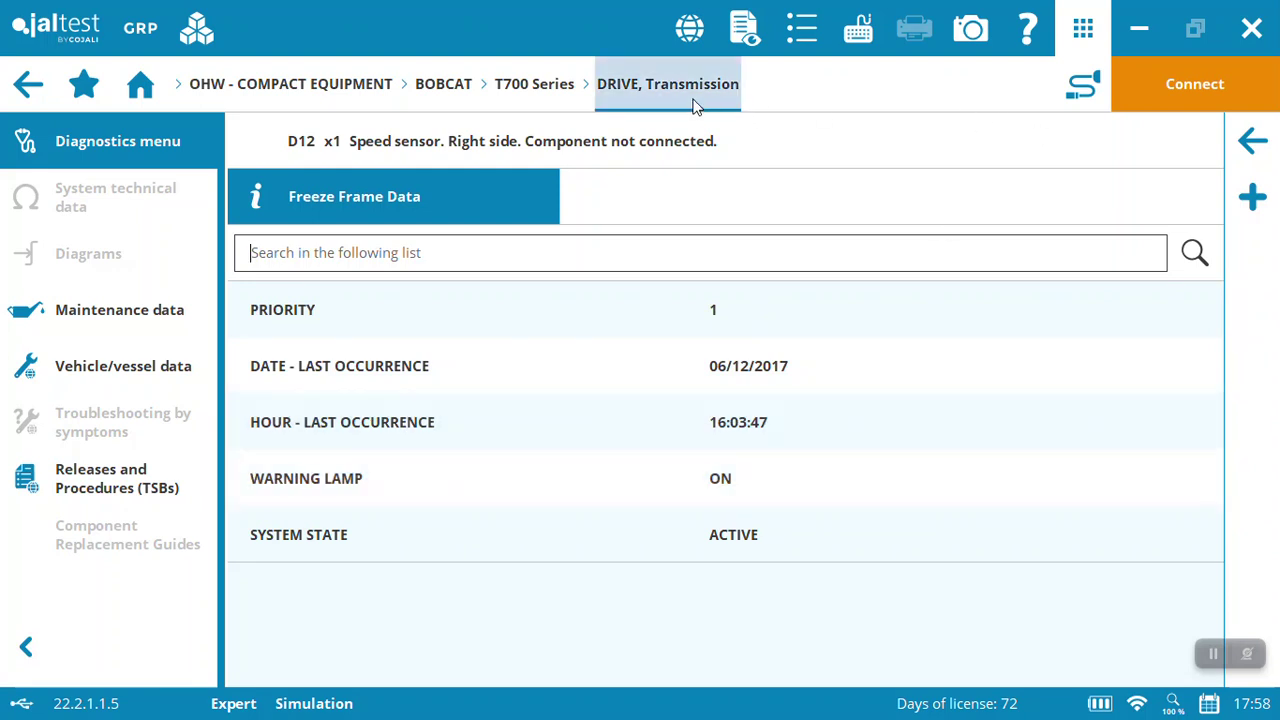
left_click(537, 86)
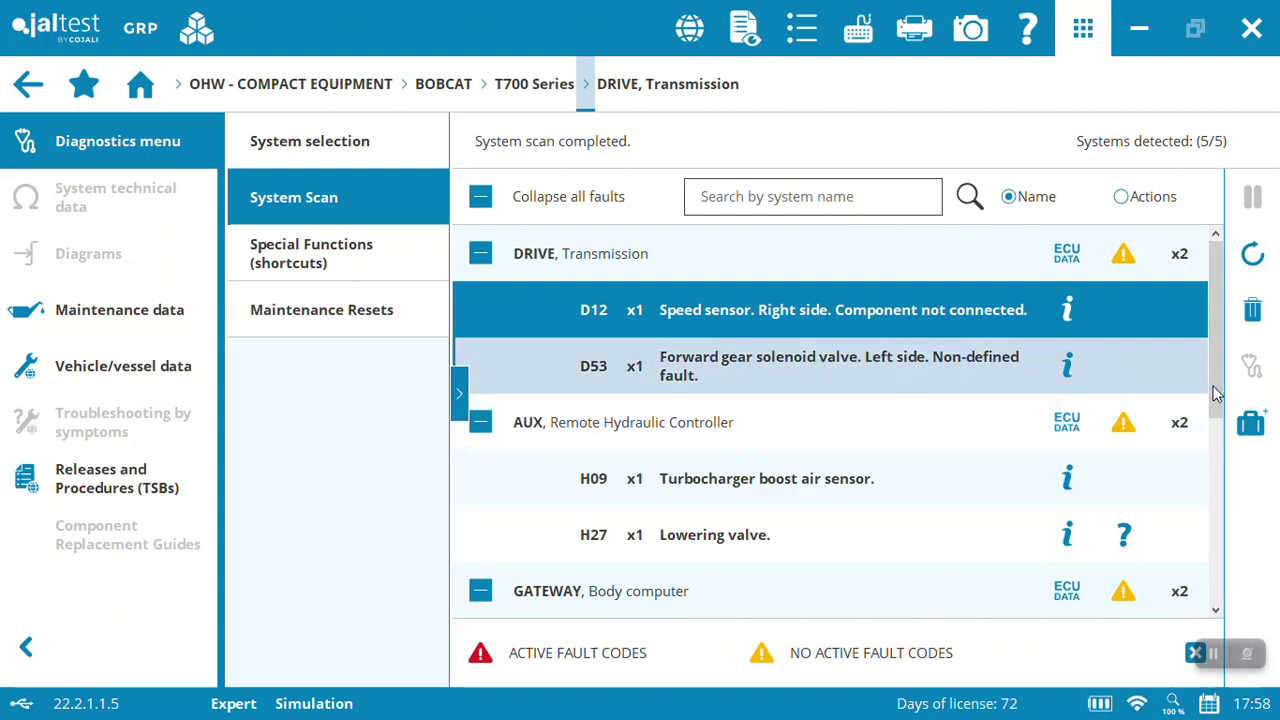
left_click_drag(1217, 393, 1207, 537)
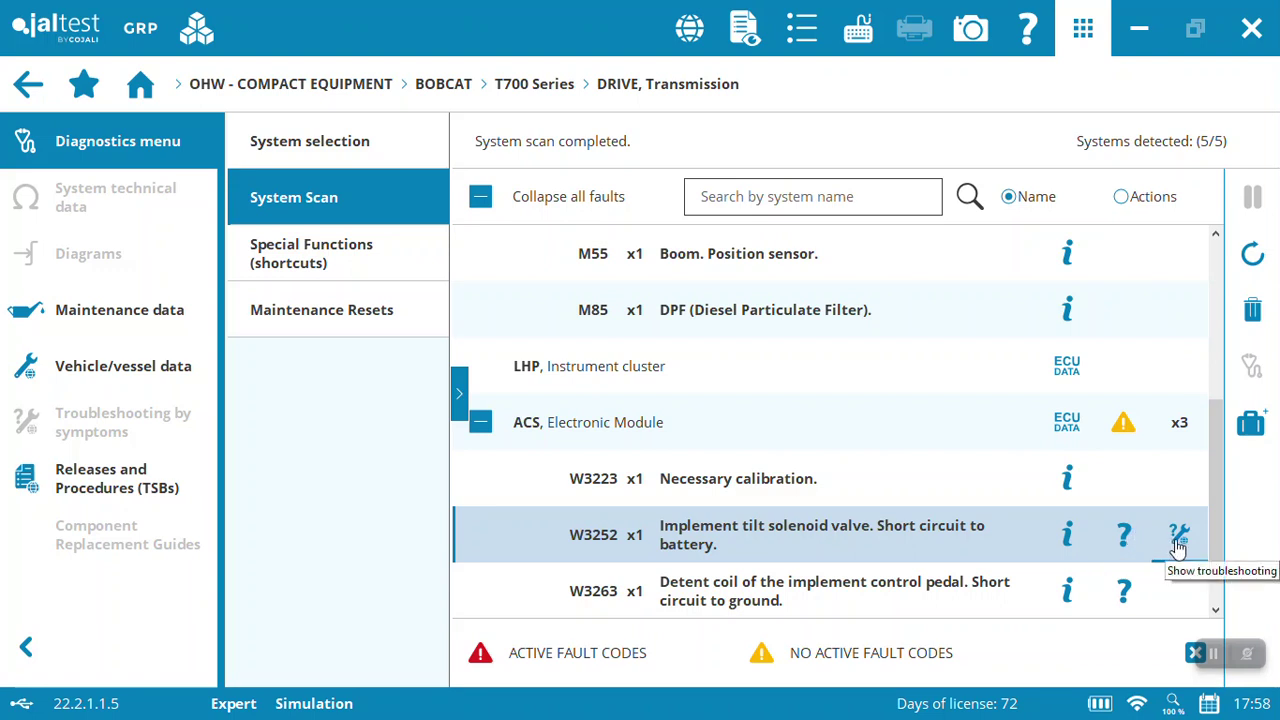
Step: Open help for fault W3252 and view the CY428 valve's location photo, then close it
left_click(1131, 553)
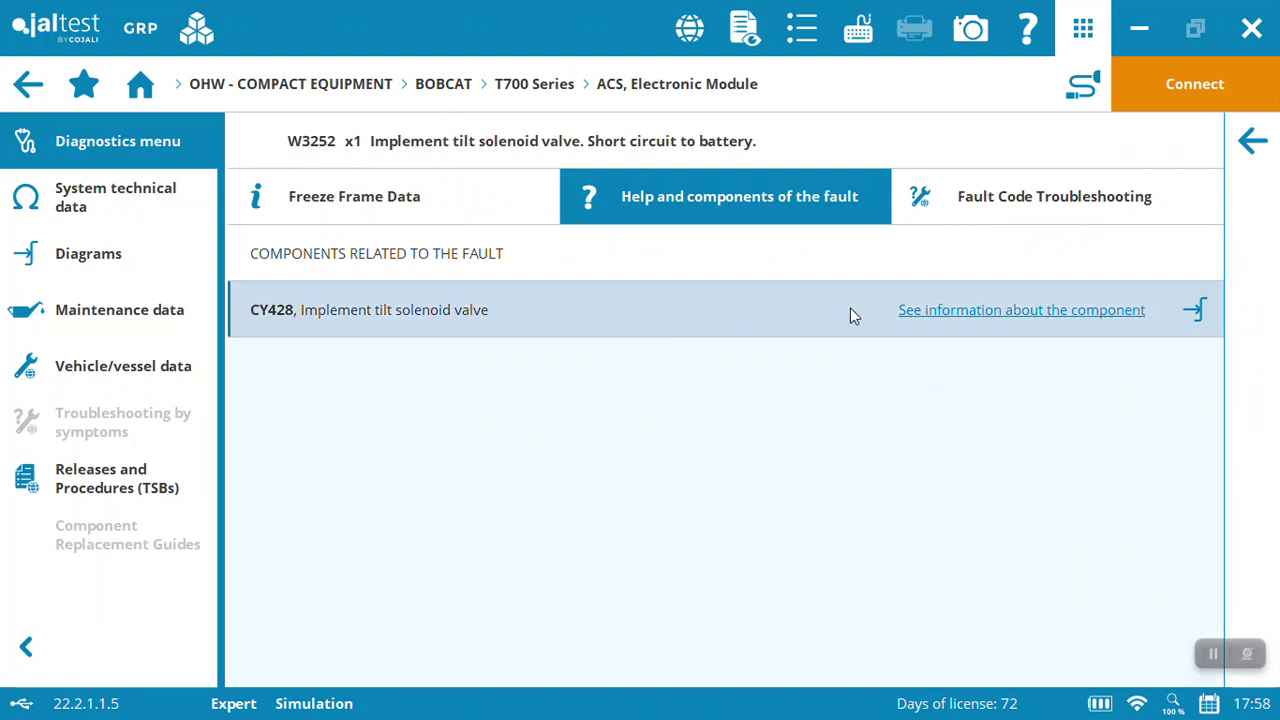
left_click(951, 320)
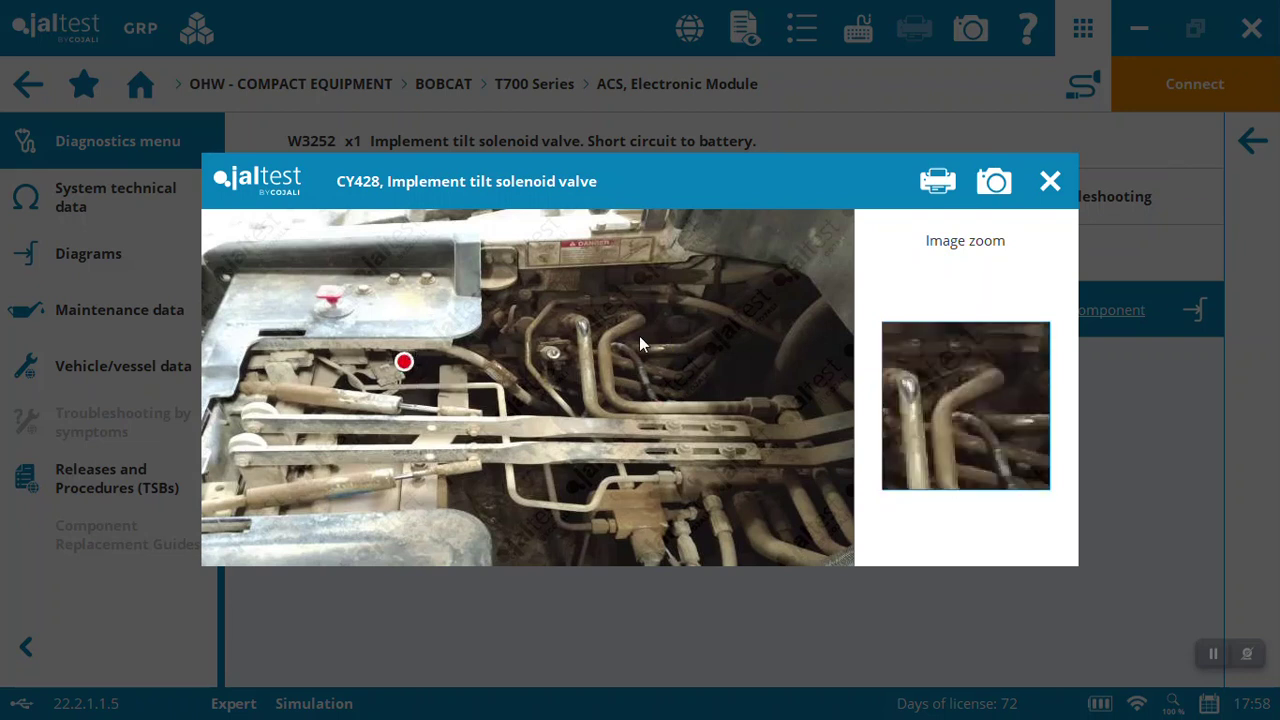
left_click(1050, 182)
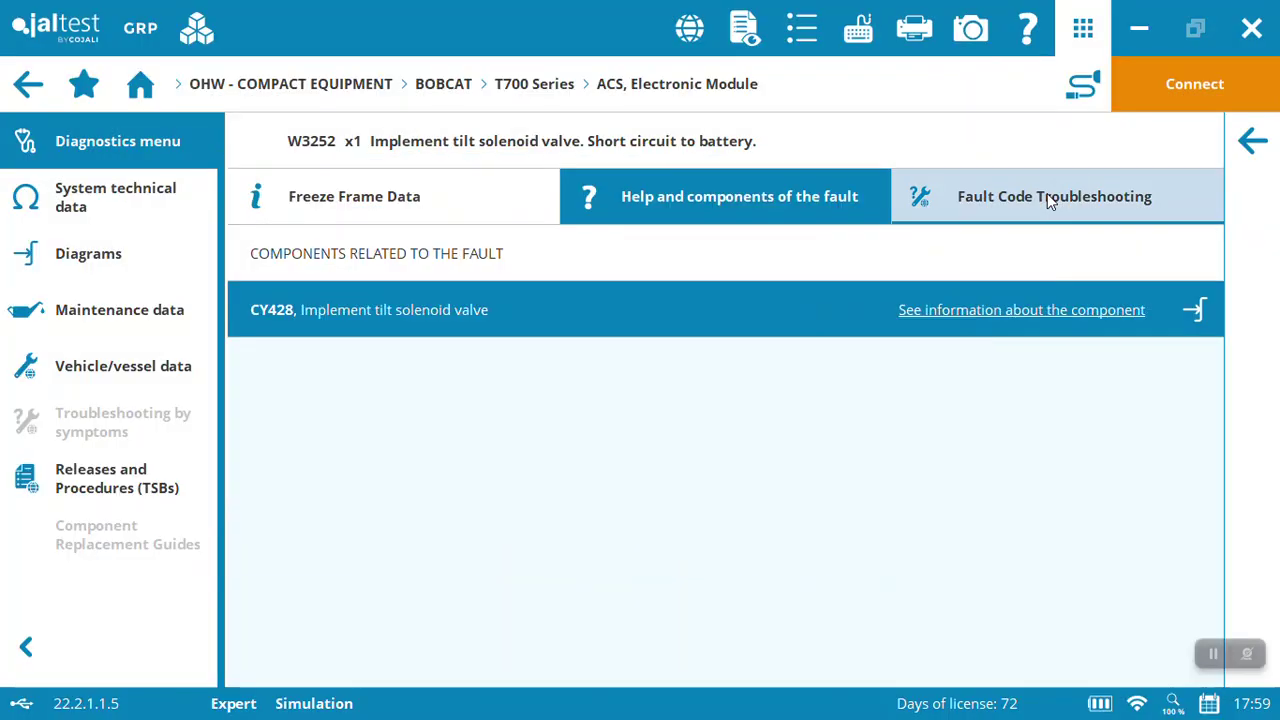
Step: Open the CY428 wiring diagram, preview CY429, CS1, CY467 and CY428, then return to scan results
left_click(1200, 318)
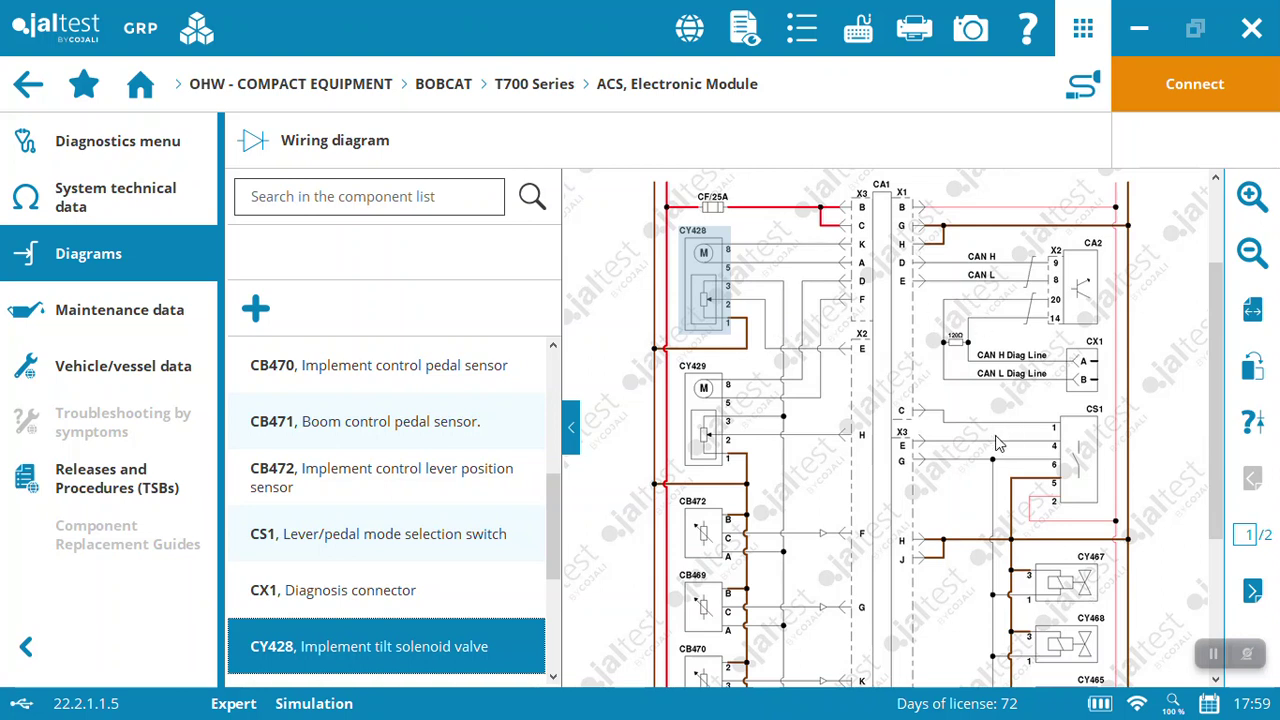
mouse_move(716, 447)
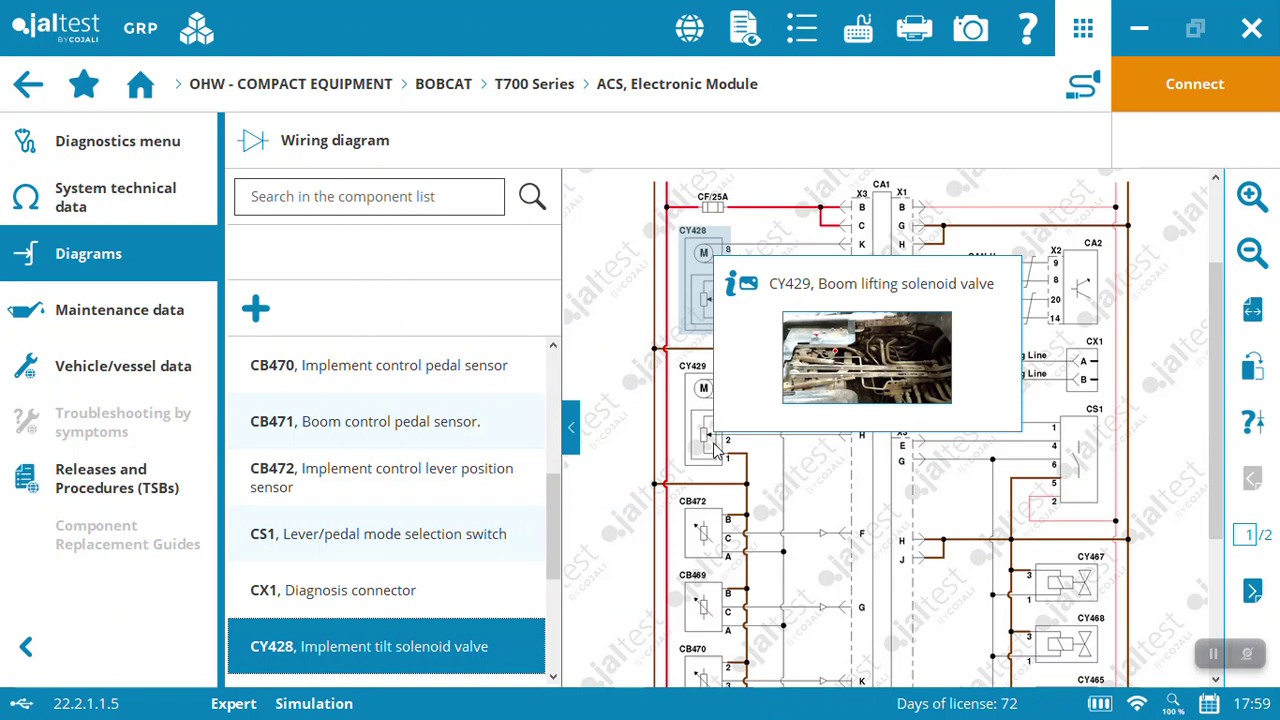
mouse_move(1073, 448)
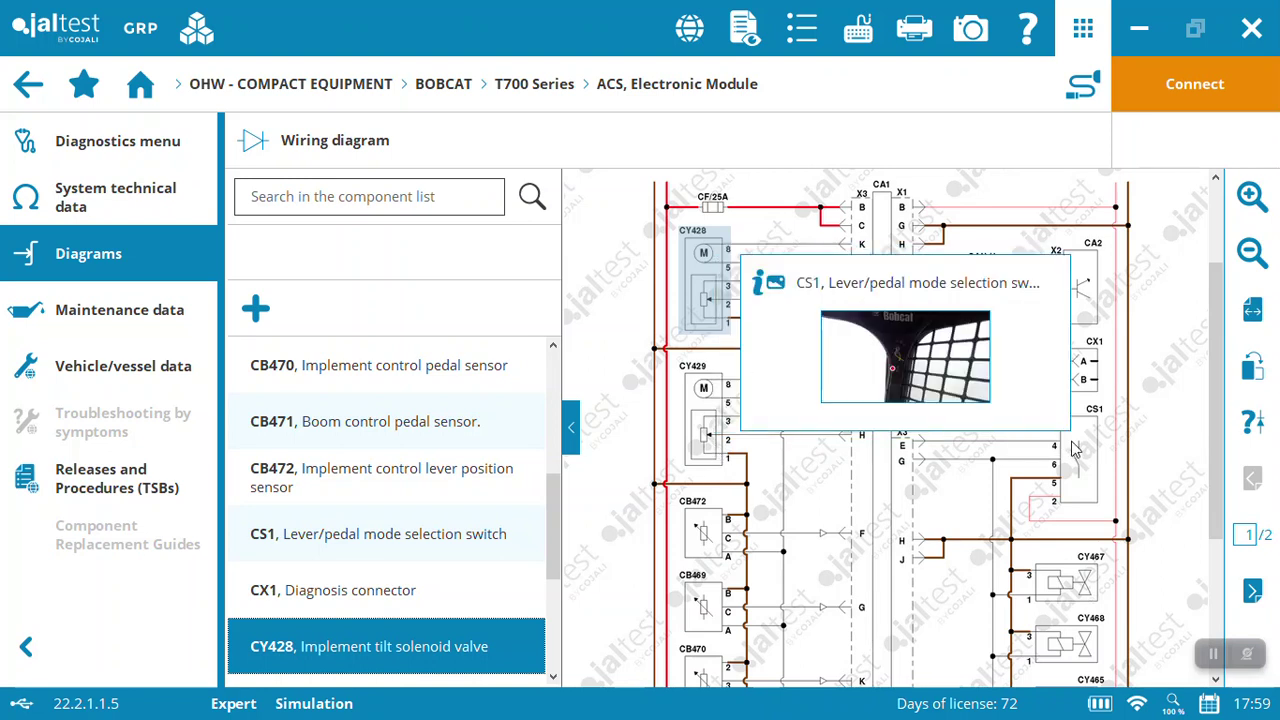
mouse_move(1073, 585)
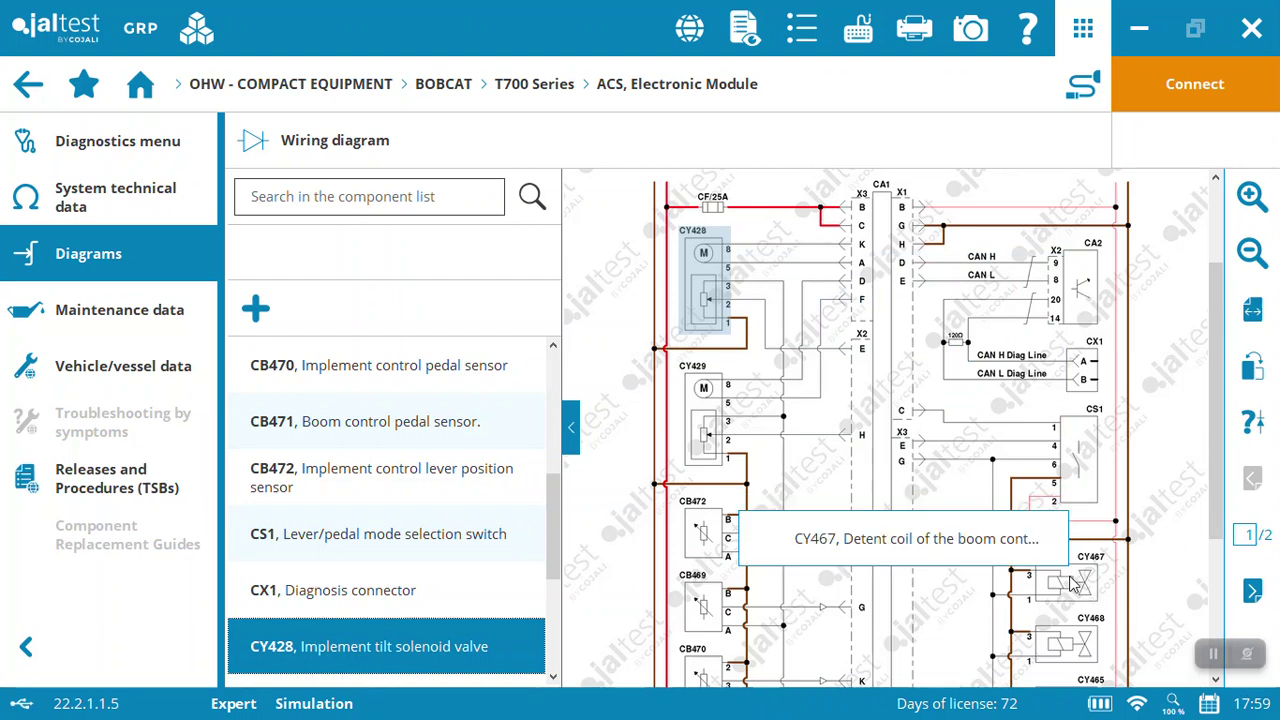
mouse_move(697, 290)
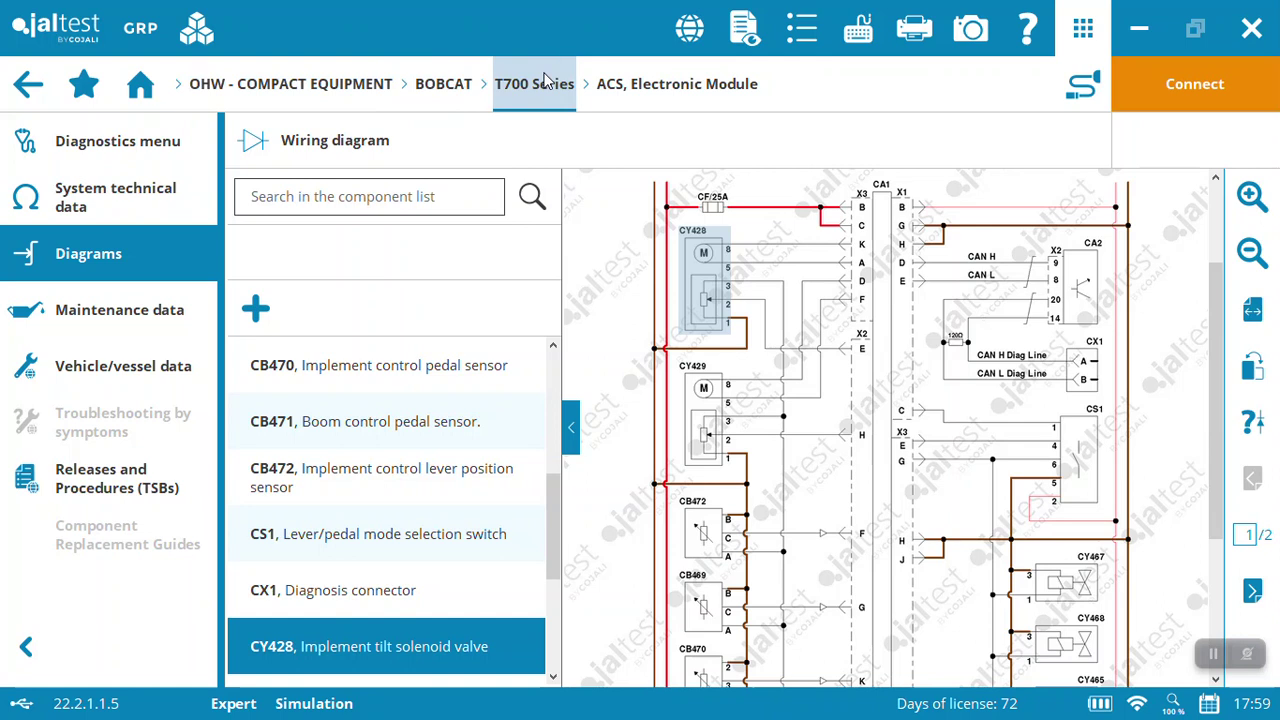
left_click(545, 82)
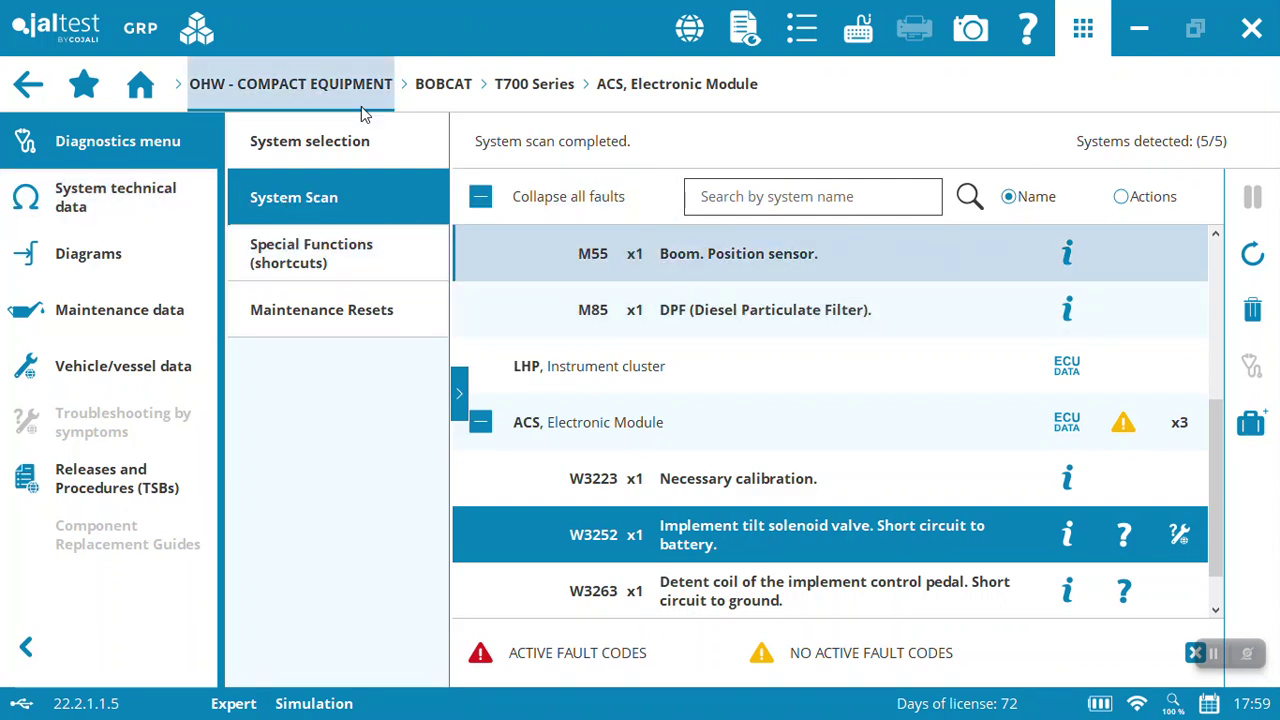
Step: Filter the system selection to Engine only and choose DL03, CAN Engine Control Module
left_click(350, 147)
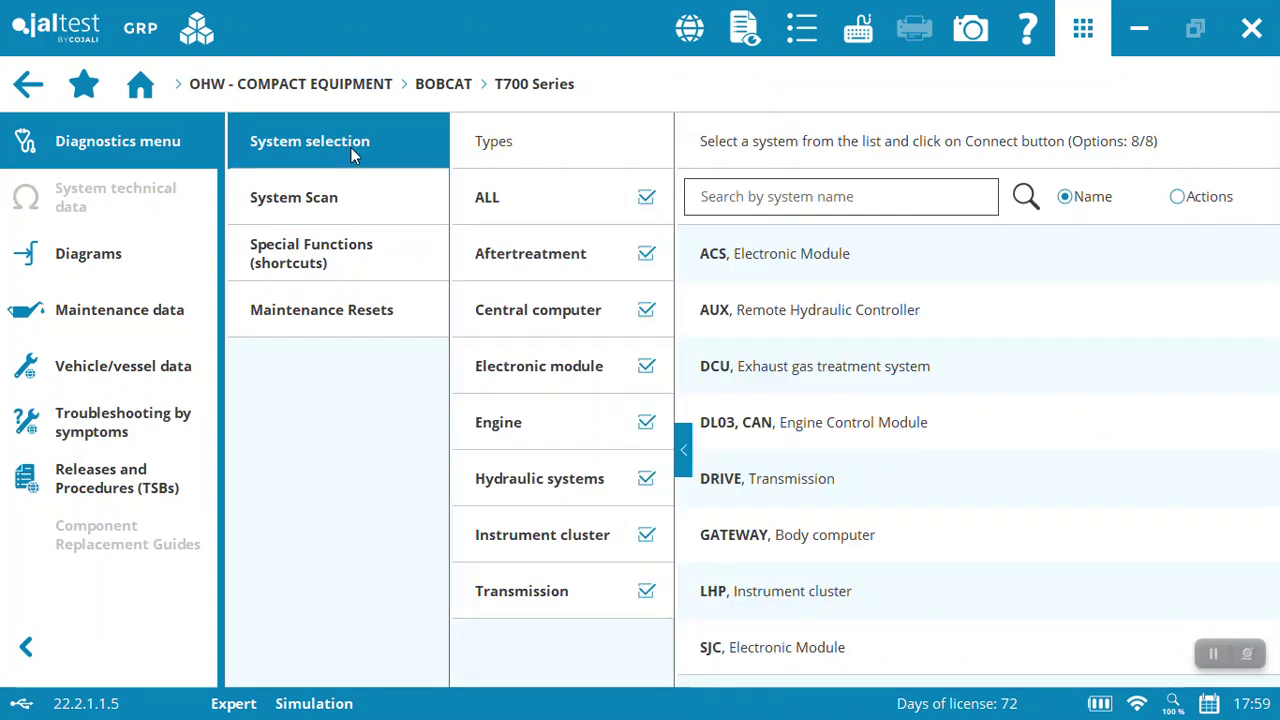
left_click(527, 419)
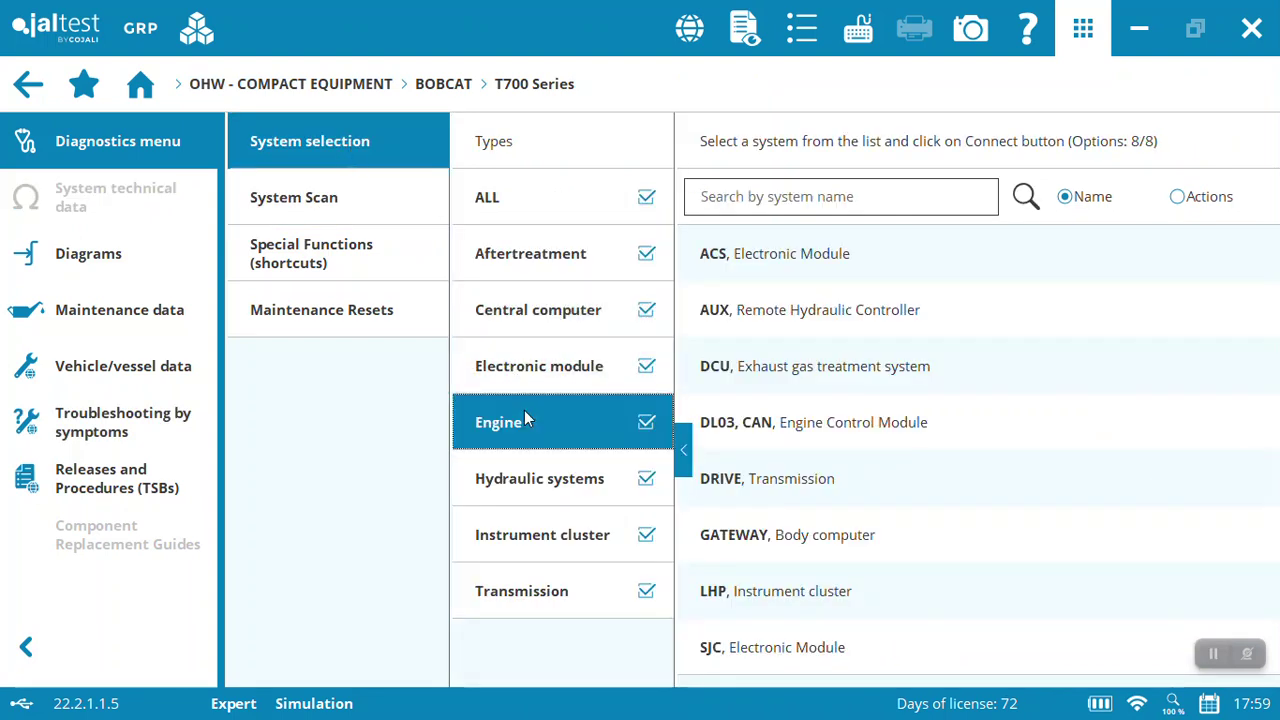
left_click(641, 214)
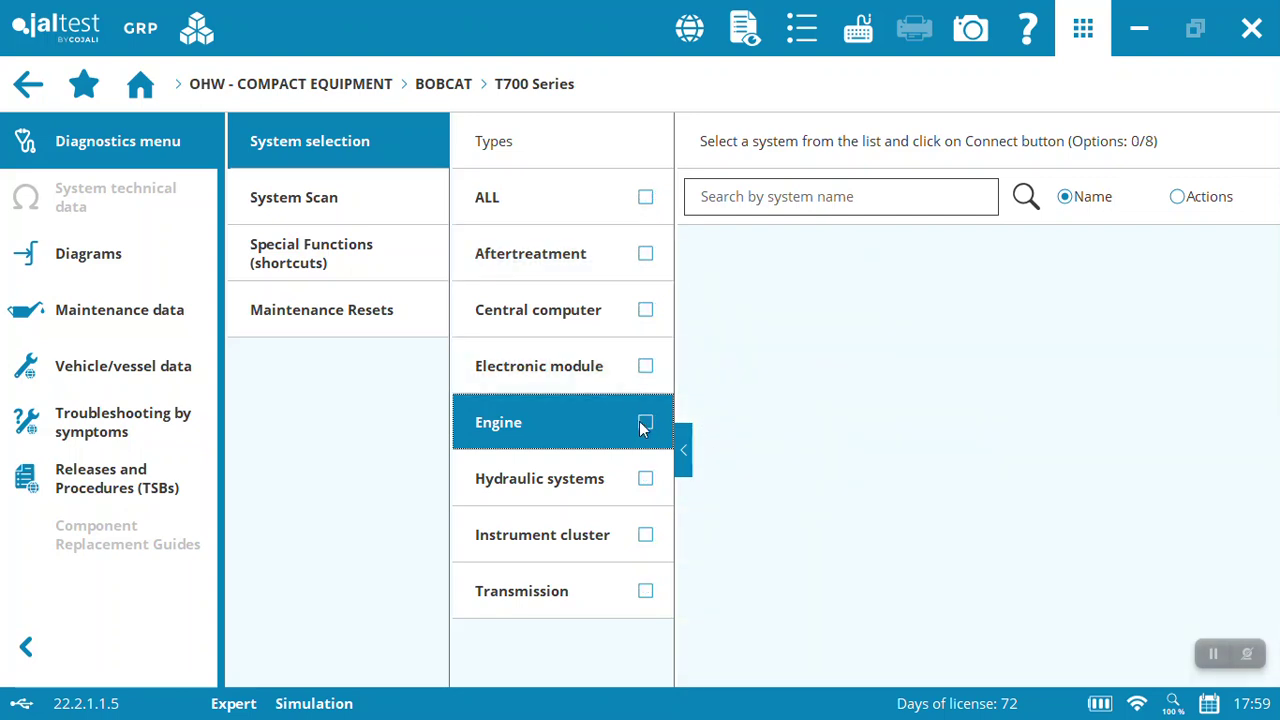
left_click(643, 424)
left_click(904, 245)
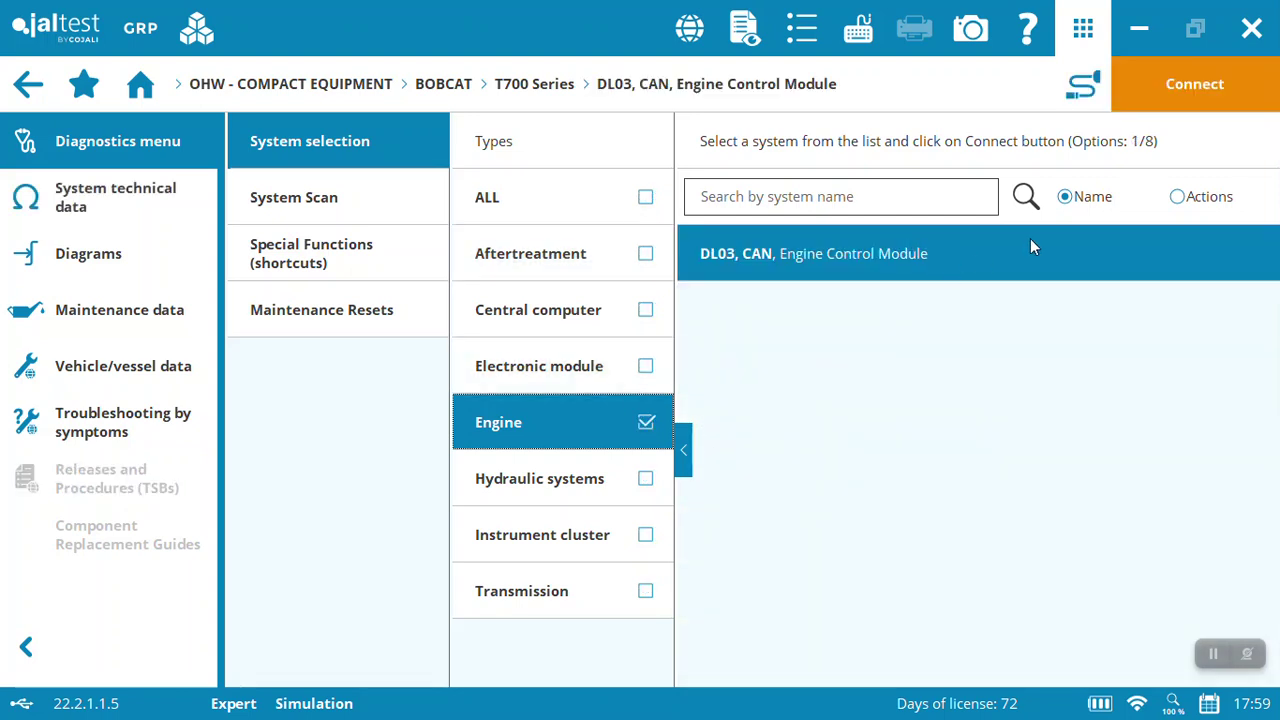
left_click(1162, 105)
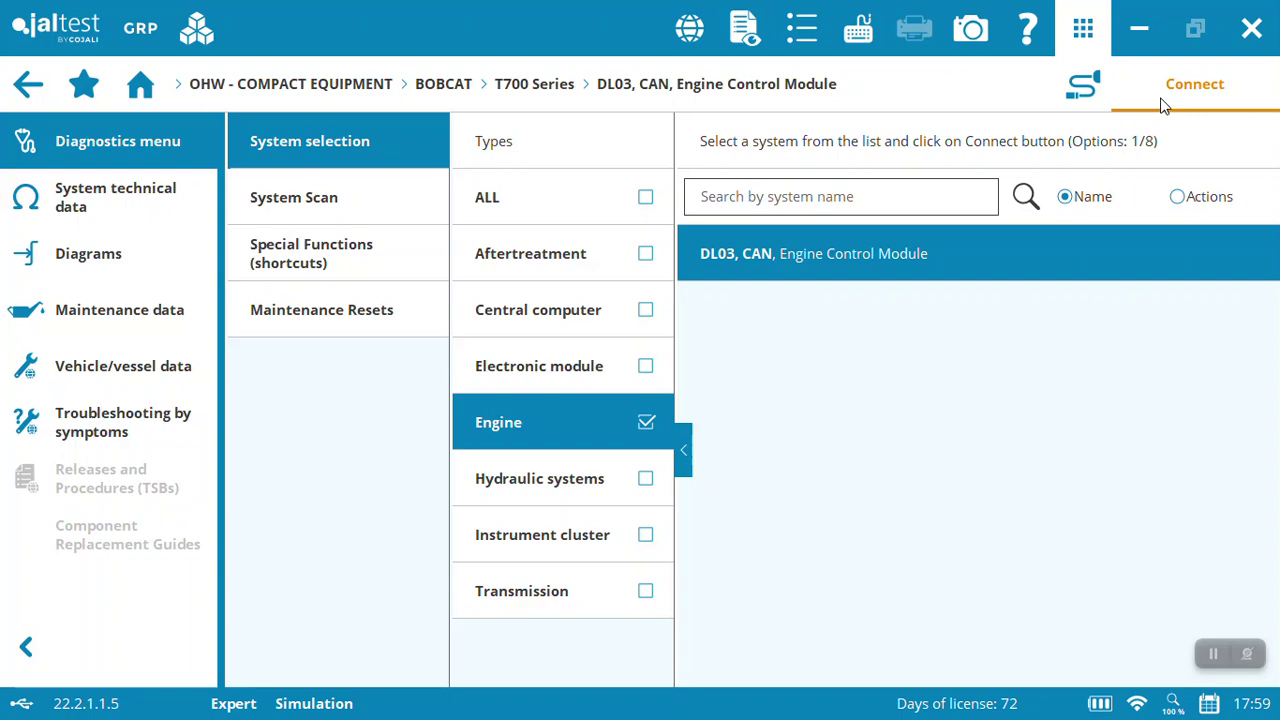
Step: Show the DL03 connection instructions and view the diagnosis connector's location photo, close-up and pin-out
left_click(1086, 88)
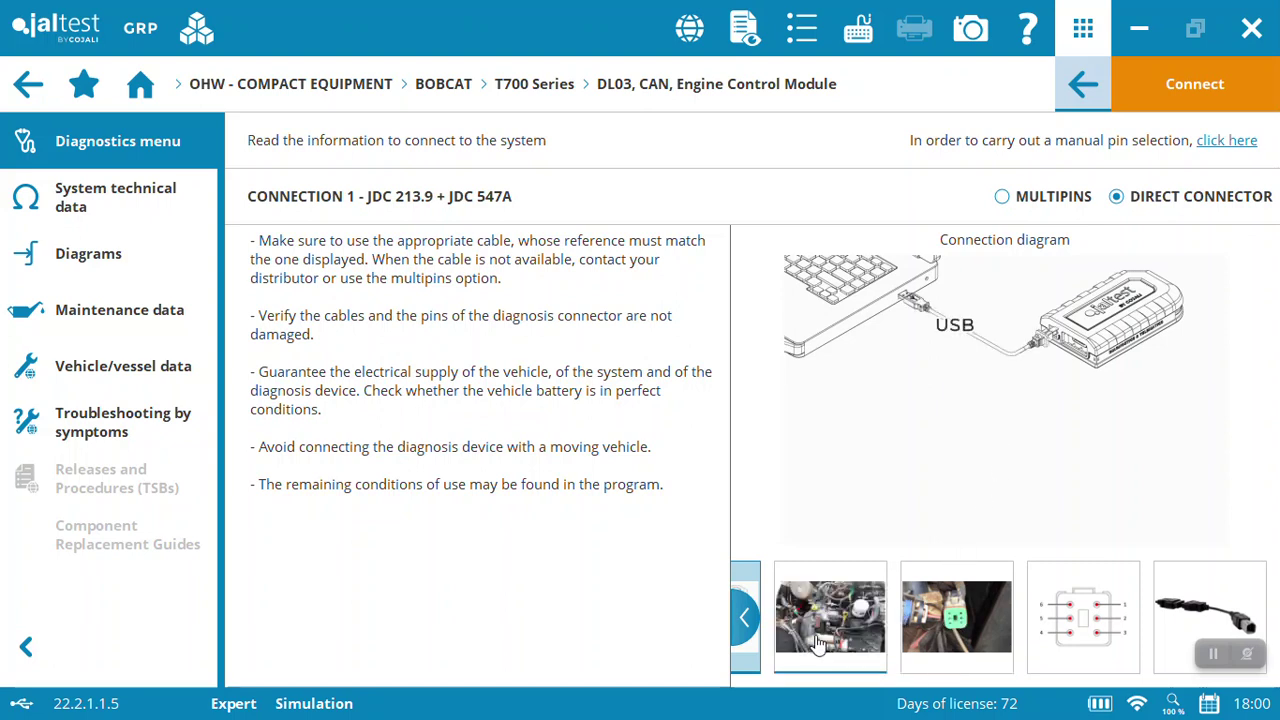
left_click(820, 640)
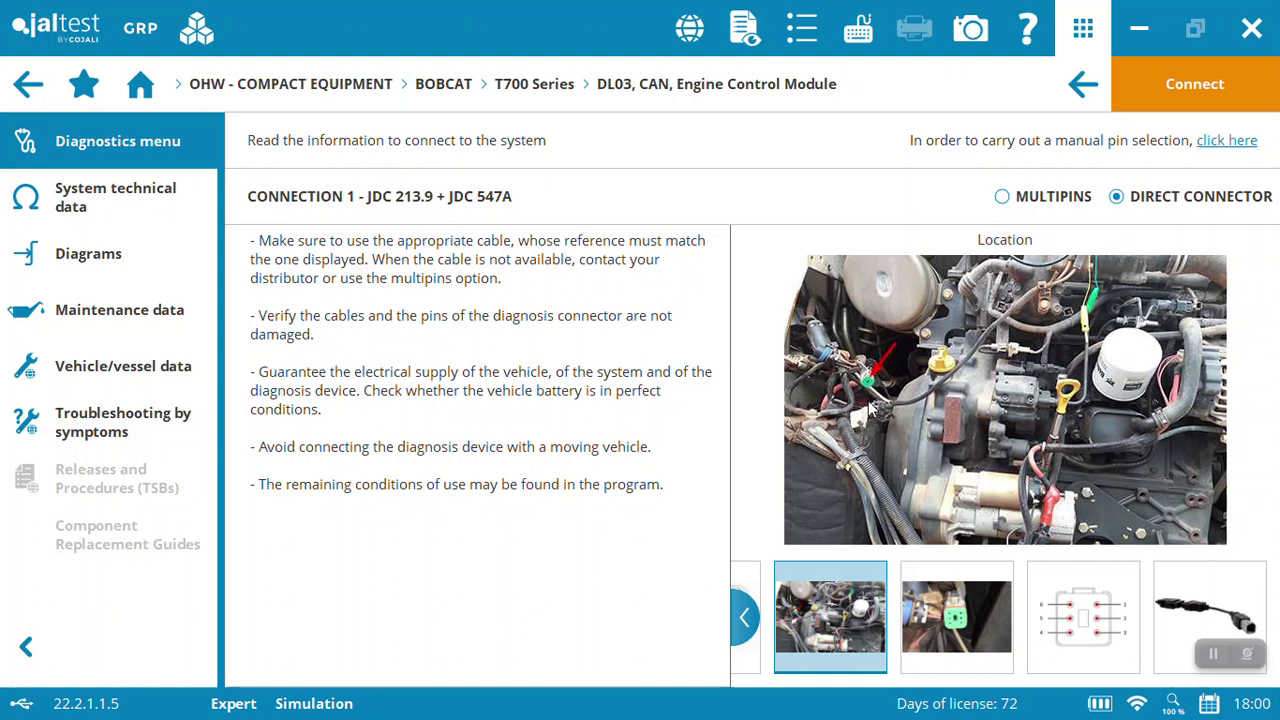
left_click(953, 615)
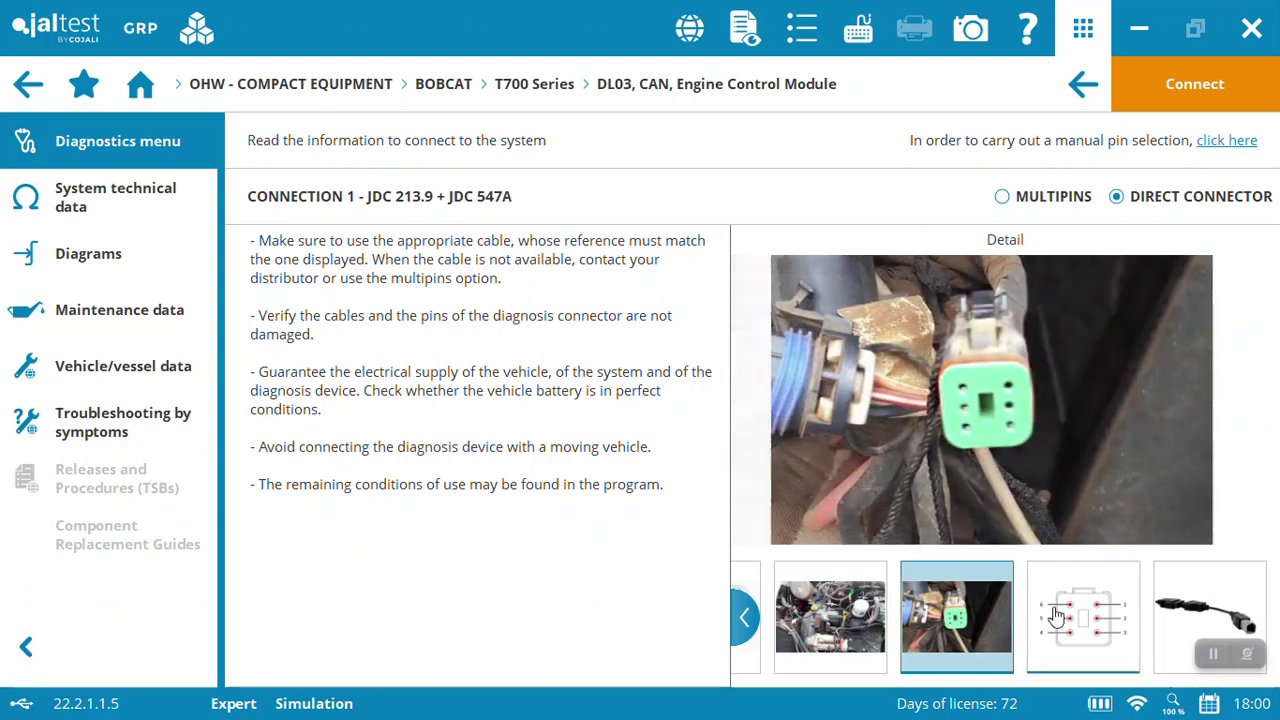
left_click(1073, 617)
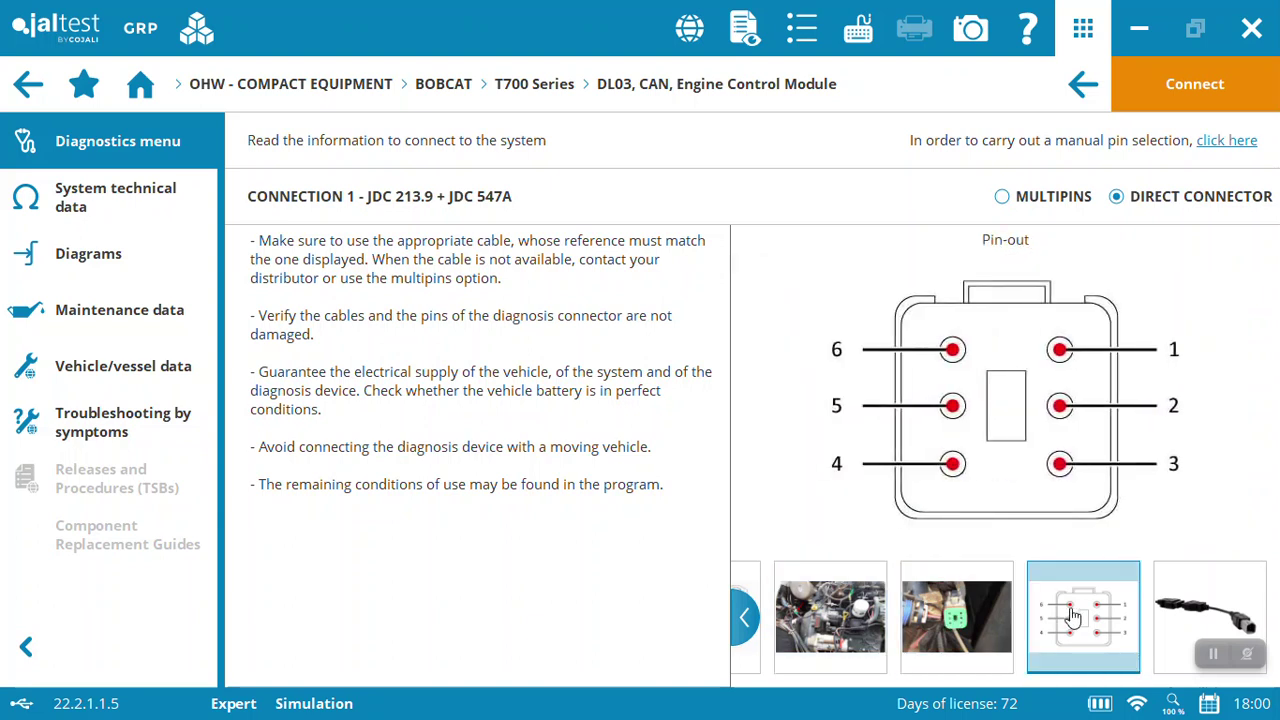
Step: Check the MULTIPINS cable option, then revert to DIRECT CONNECTOR with JDC 213.9 + JDC 547A
left_click(1002, 198)
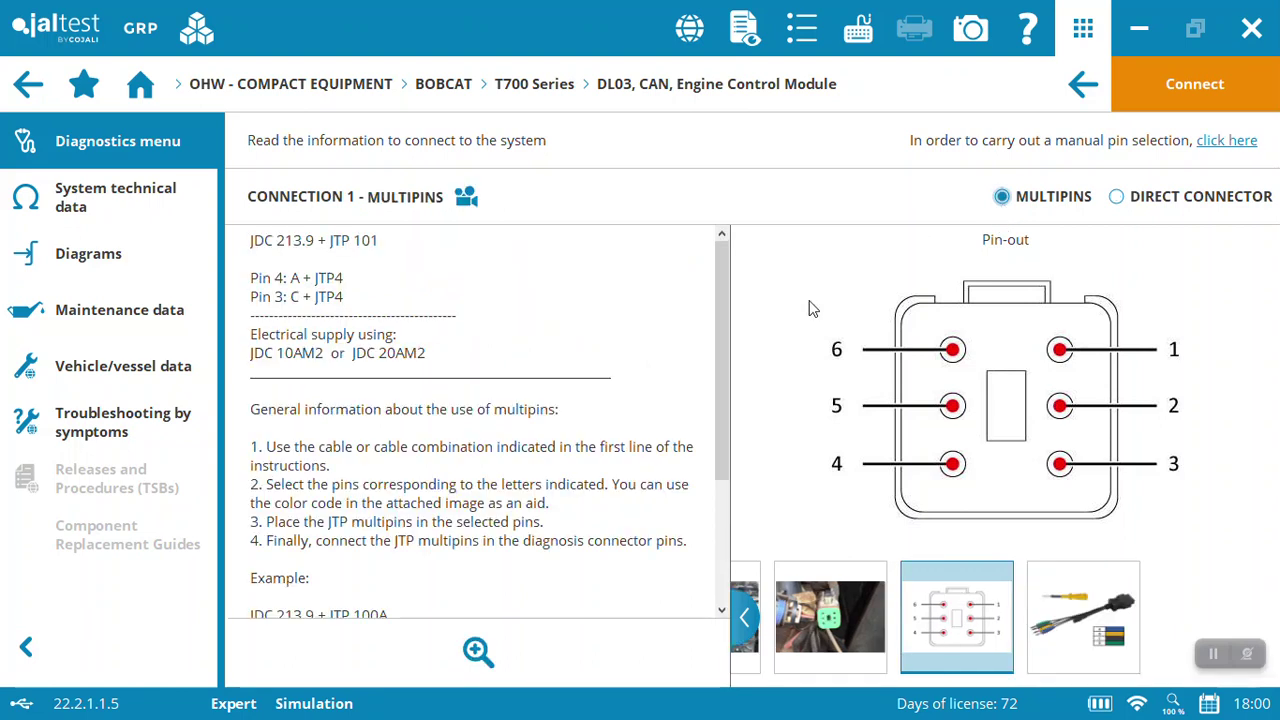
left_click(1052, 640)
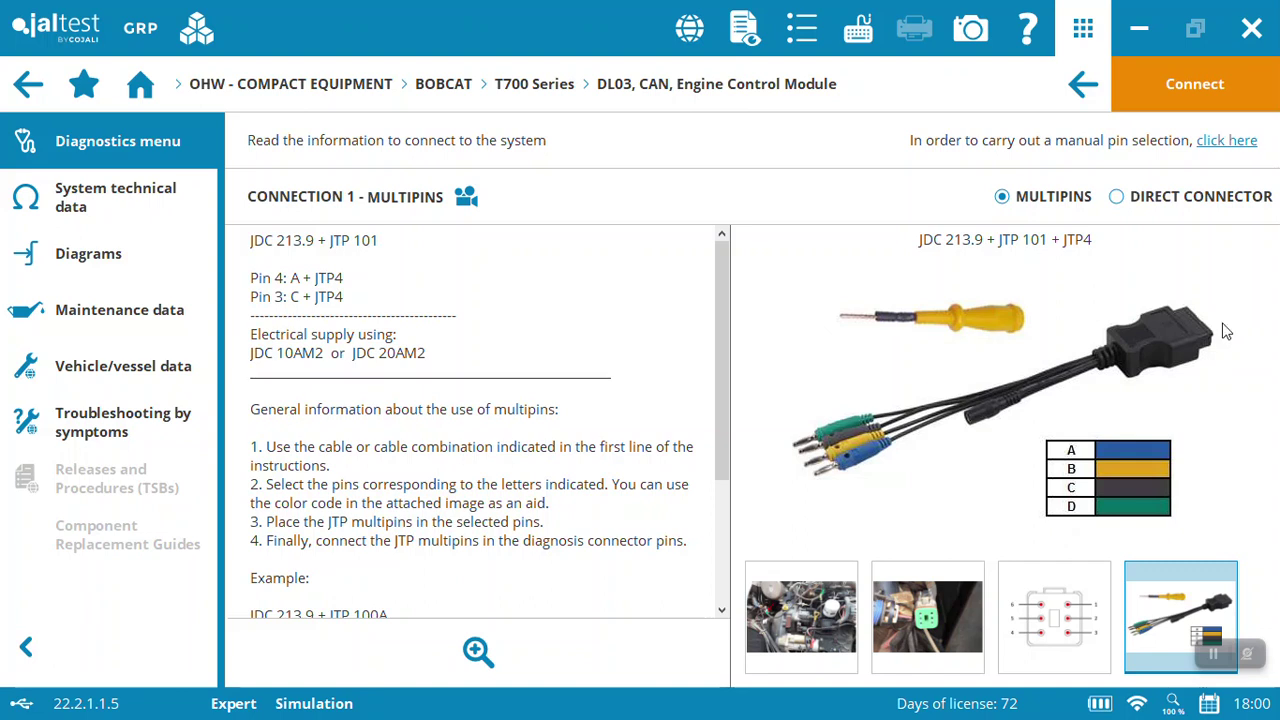
left_click(1131, 210)
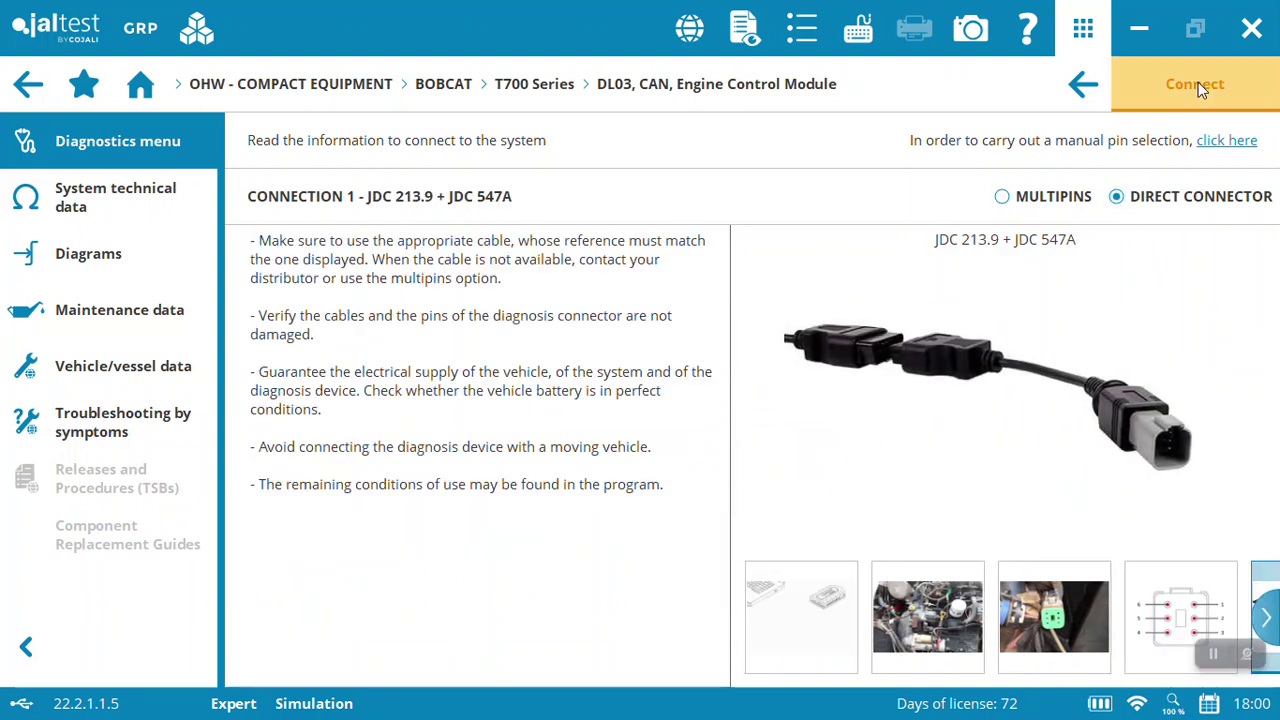
Step: Connect to the DL03 module, read faults P0006 and P025D, and review P025D's troubleshooting document
left_click(1195, 84)
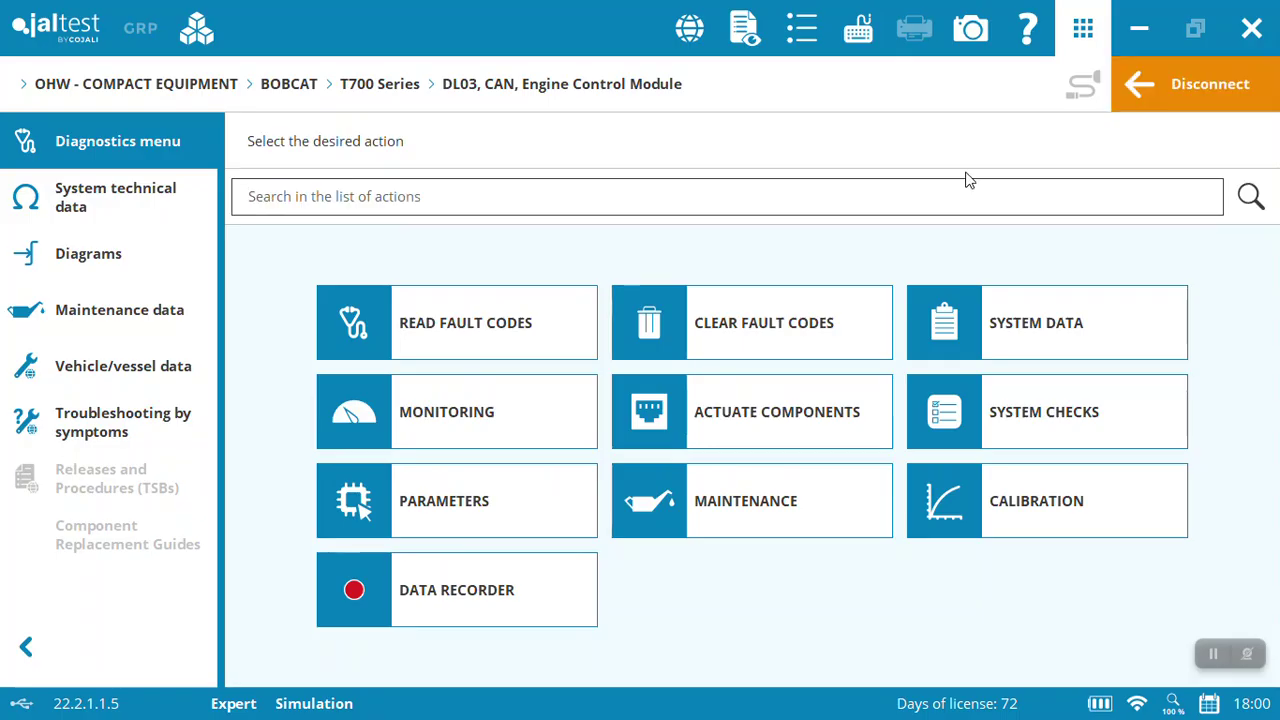
left_click(486, 302)
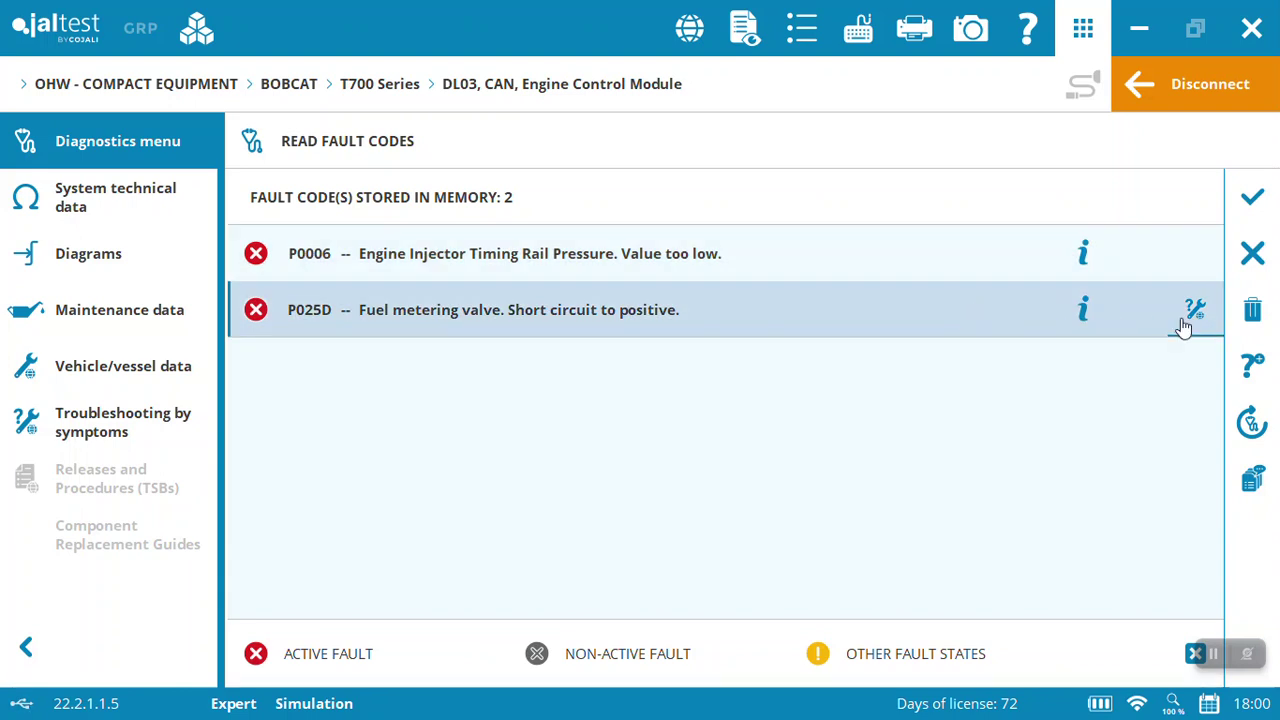
left_click(1186, 327)
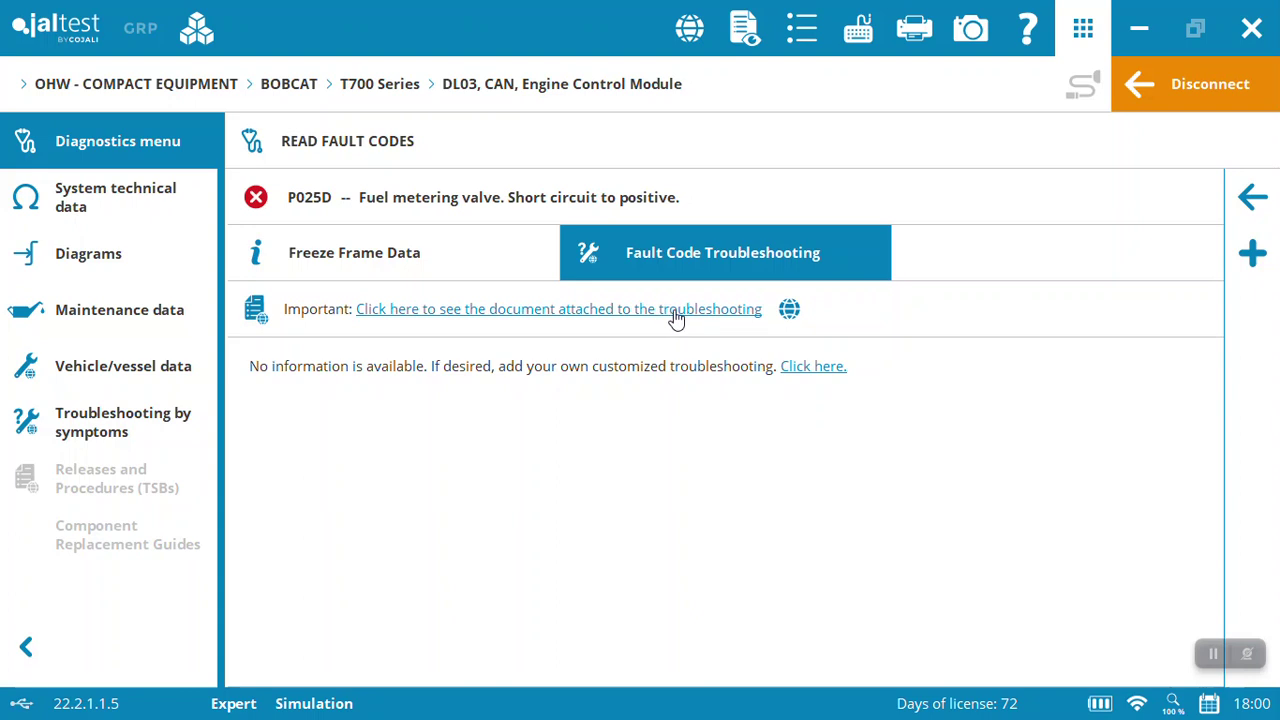
left_click(676, 314)
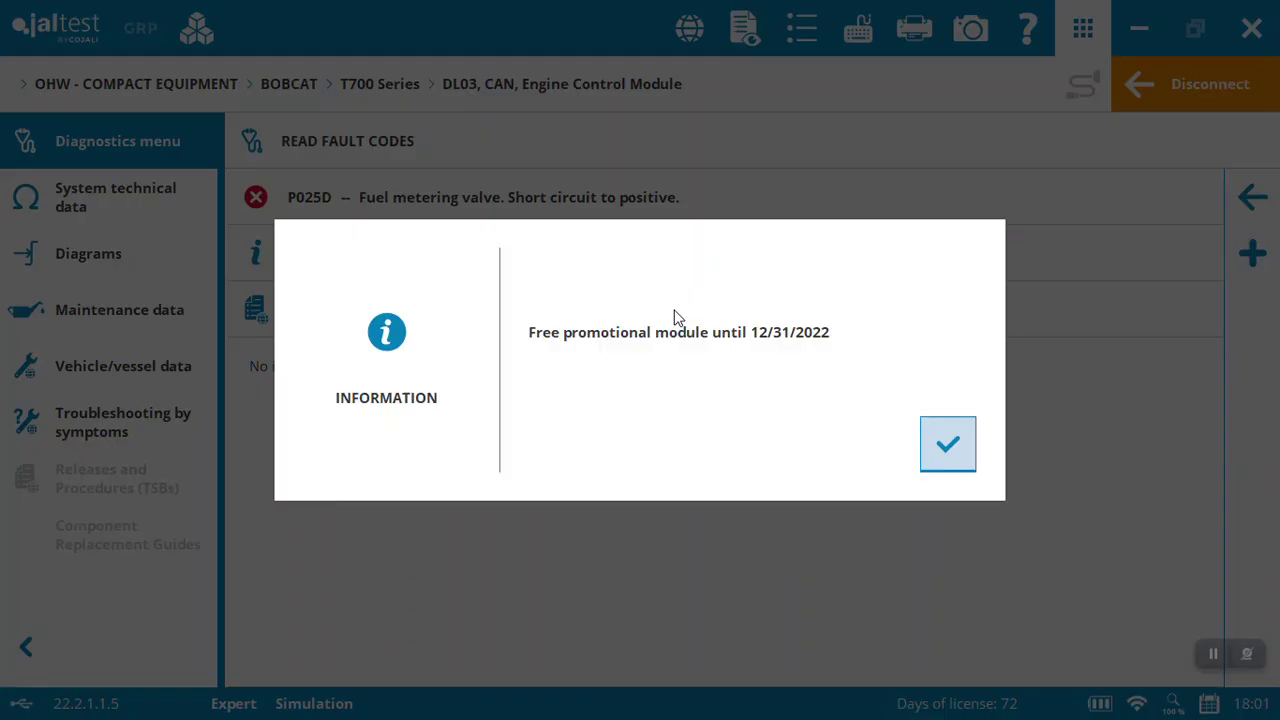
left_click(943, 437)
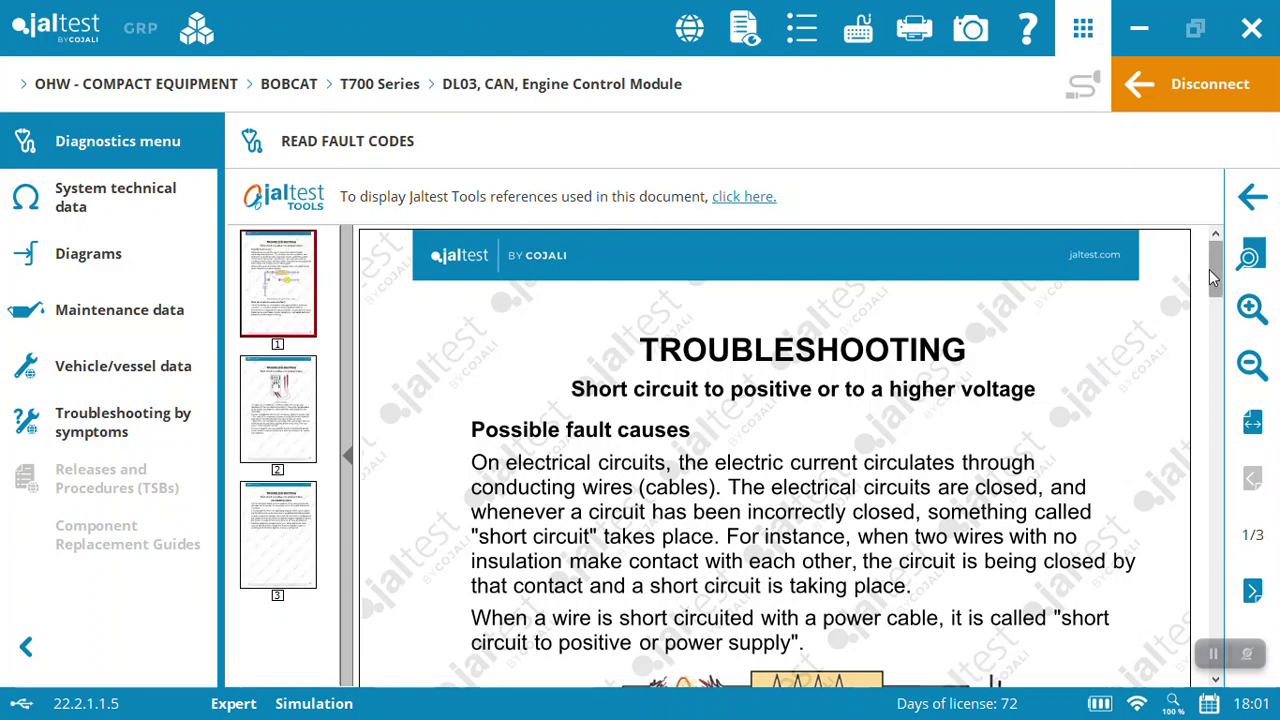
left_click(1216, 328)
left_click(1252, 197)
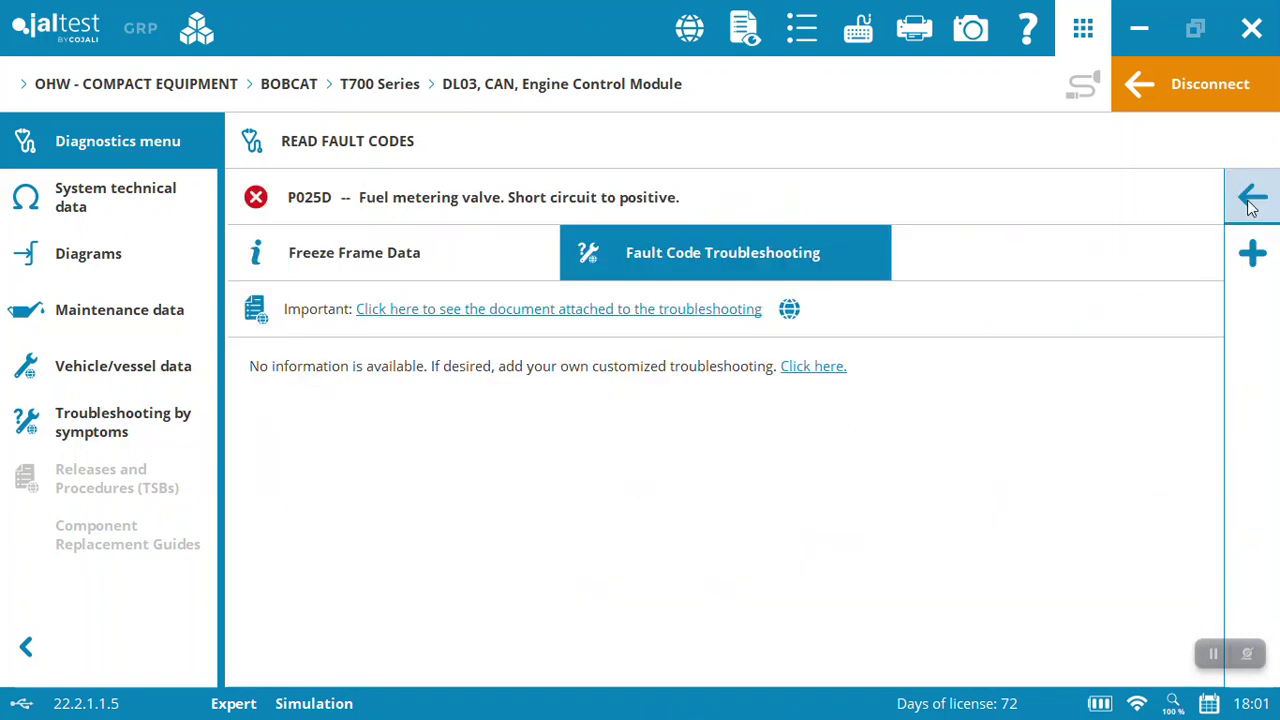
left_click(1252, 200)
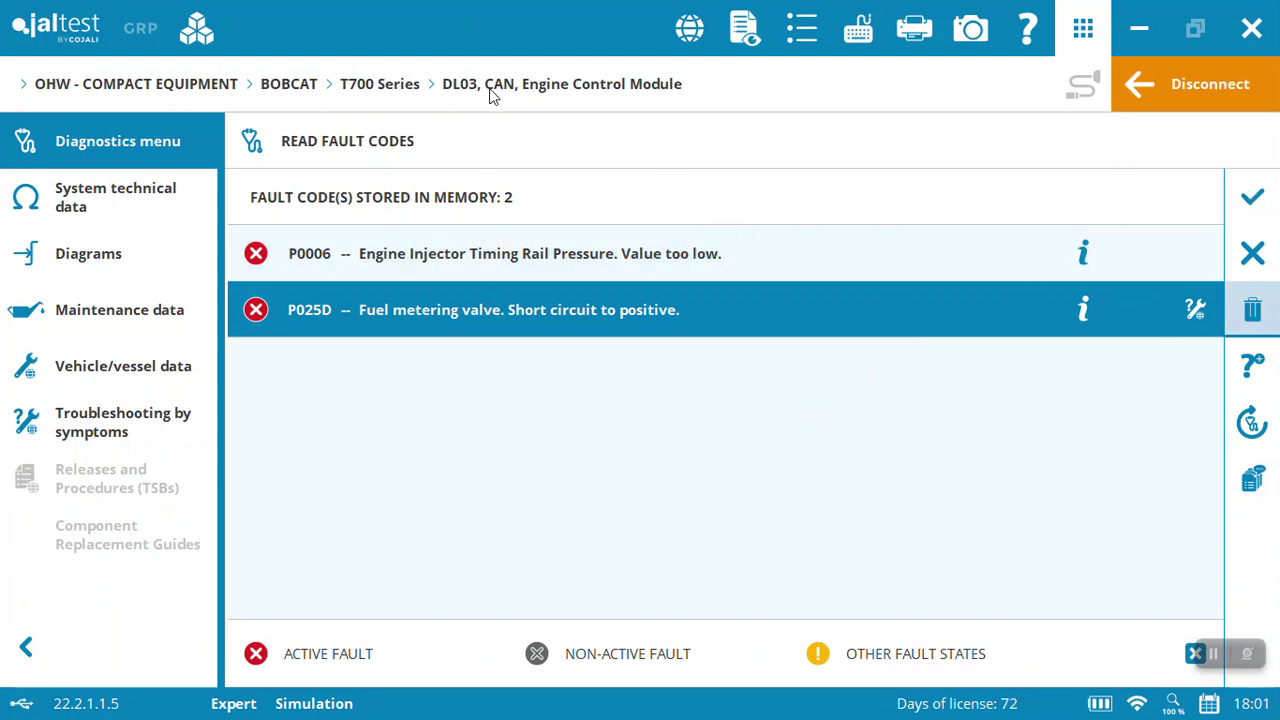
left_click(1249, 207)
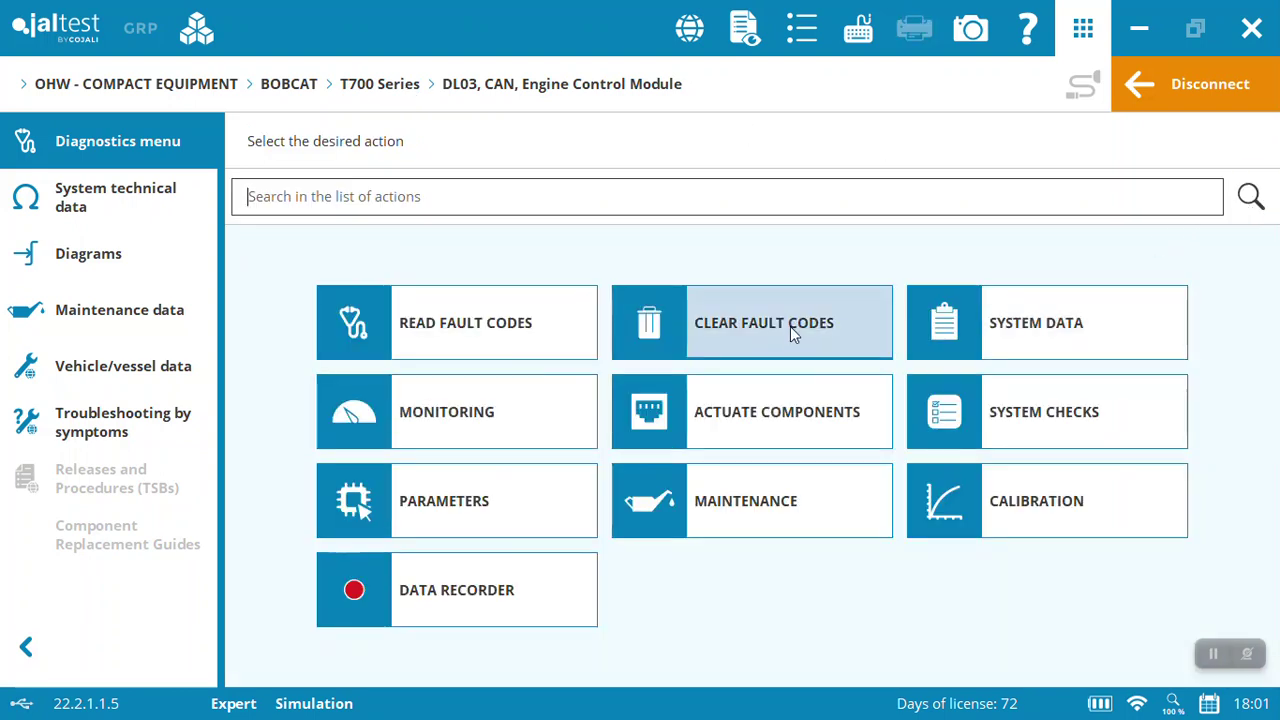
Step: View the ECU data under System Data, where engine type, versions and programming date read DEMO_MODE, then close it
left_click(1002, 327)
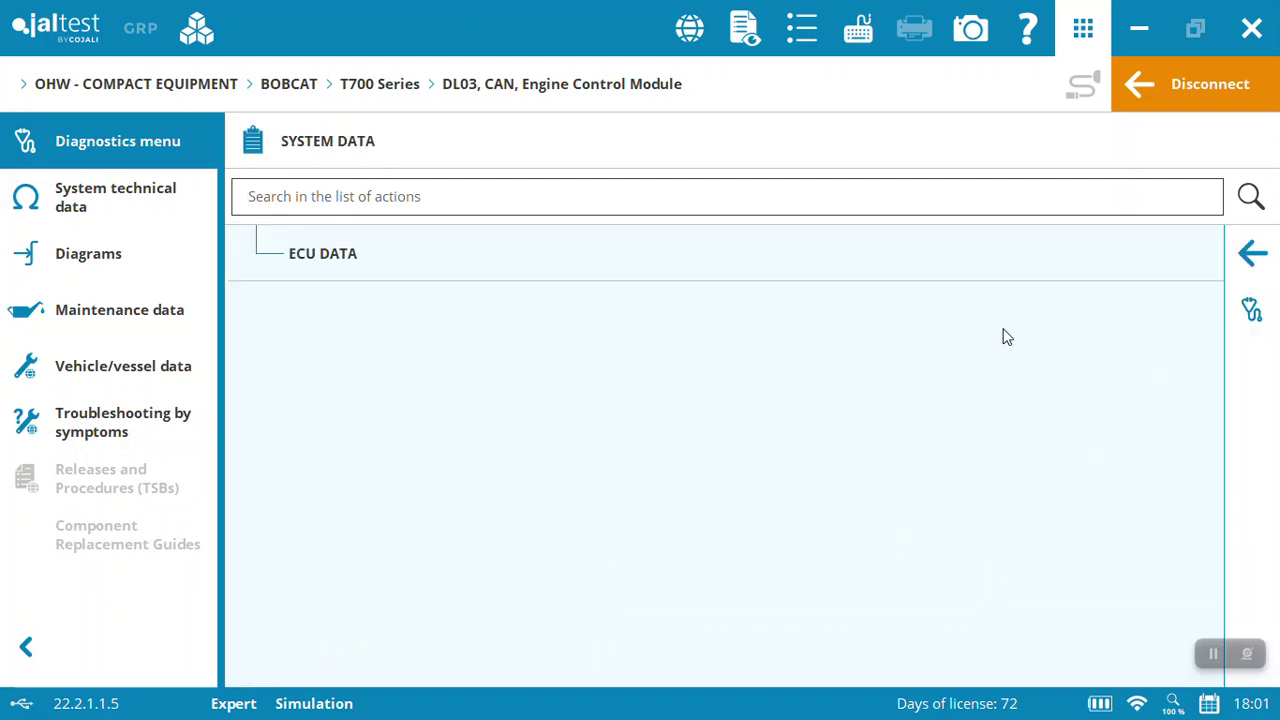
left_click(999, 250)
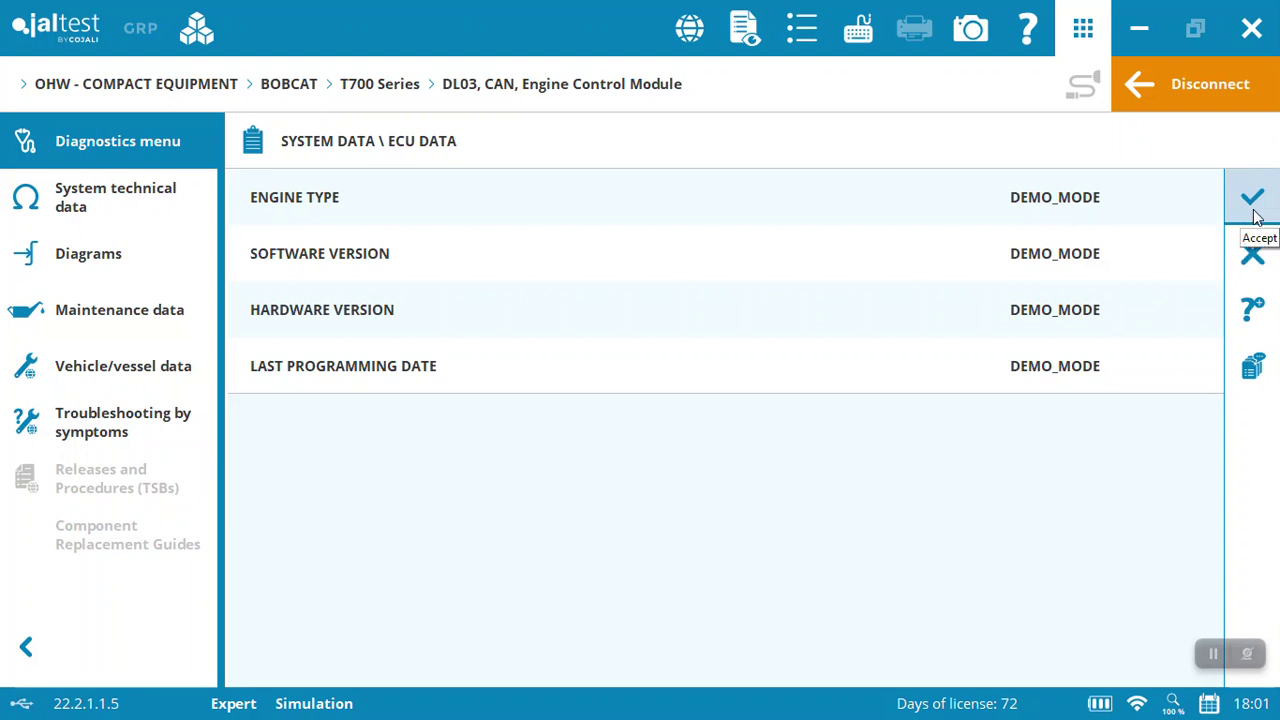
left_click(1255, 214)
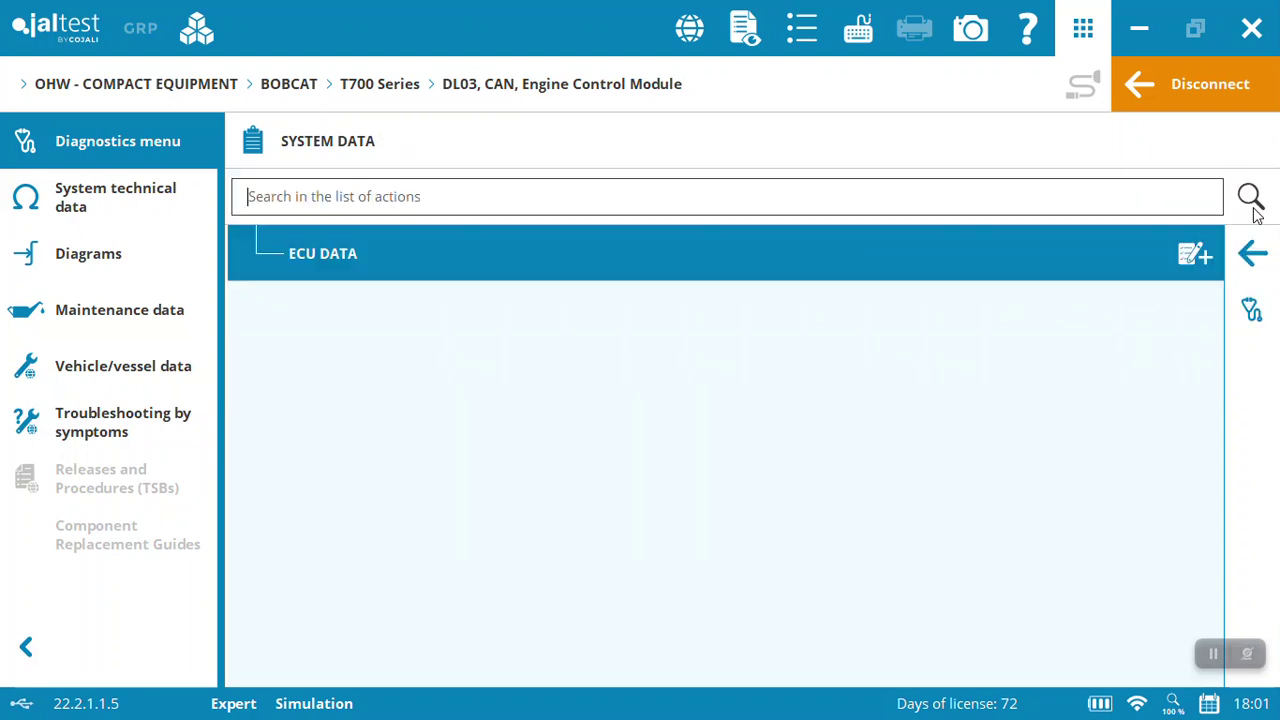
Step: In Monitoring's live data selection, accept the trigger prompt and select all 223 live data values
left_click(1253, 256)
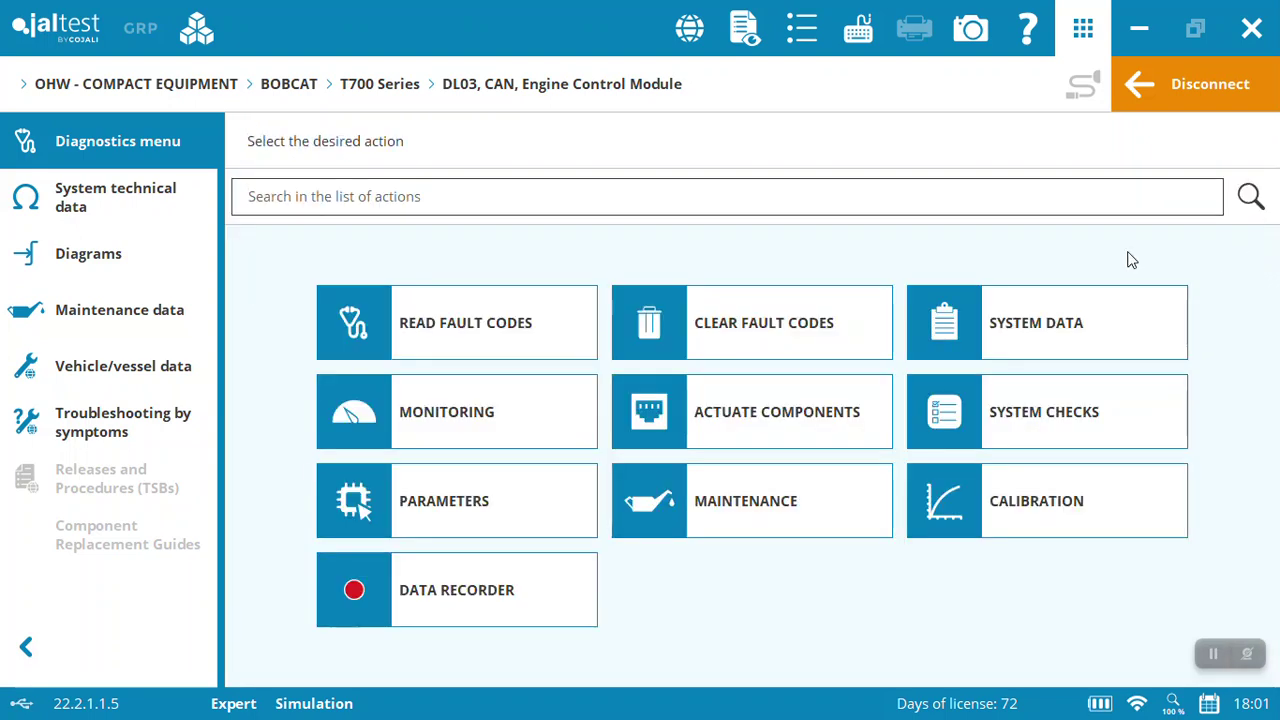
left_click(508, 410)
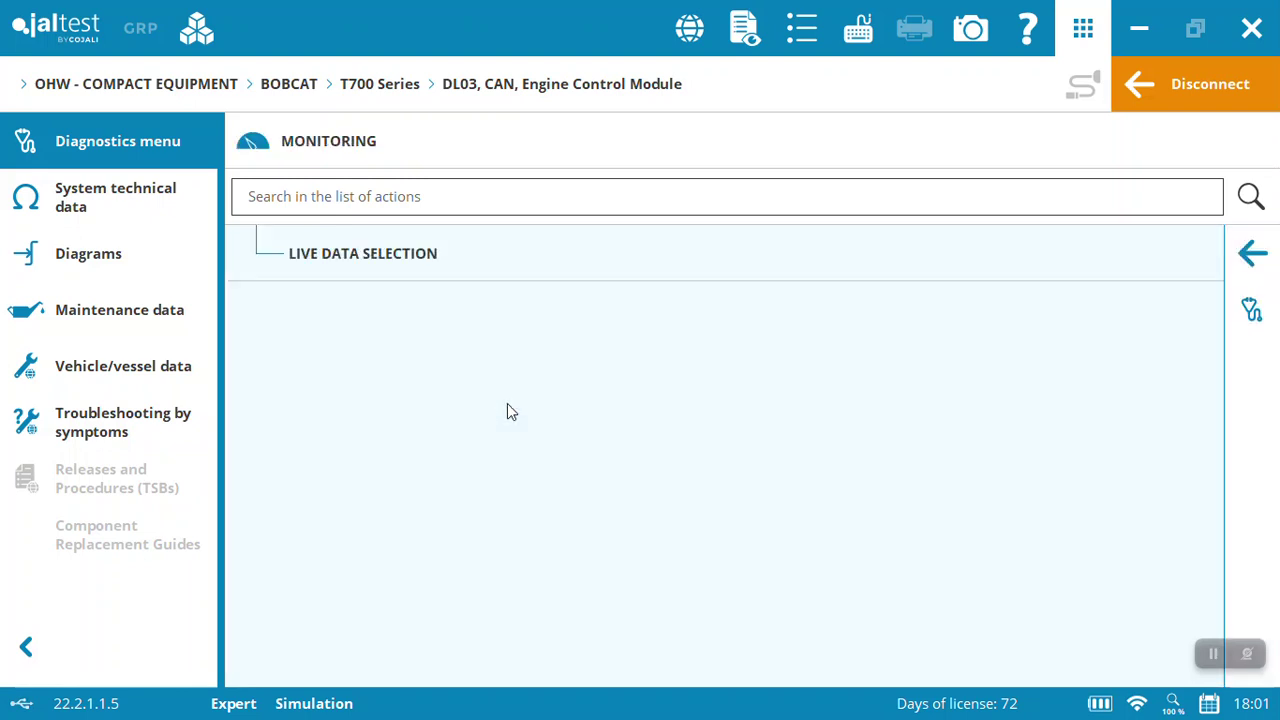
left_click(390, 259)
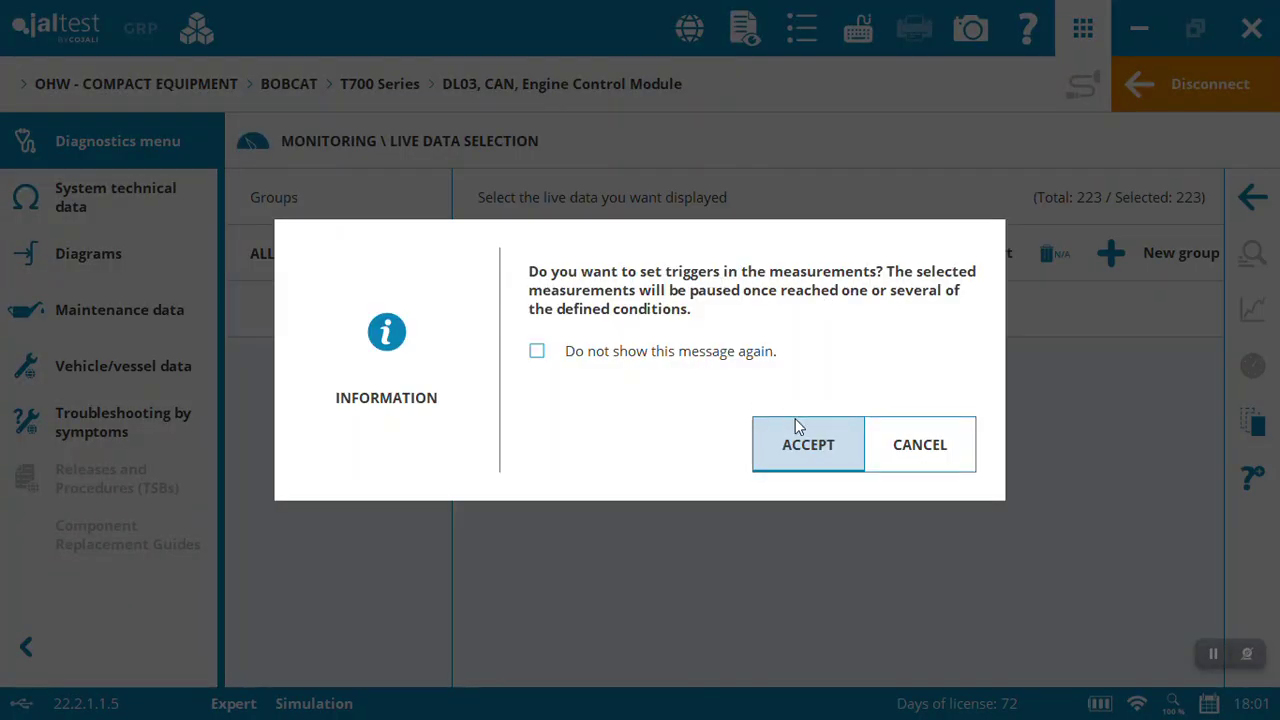
left_click(810, 442)
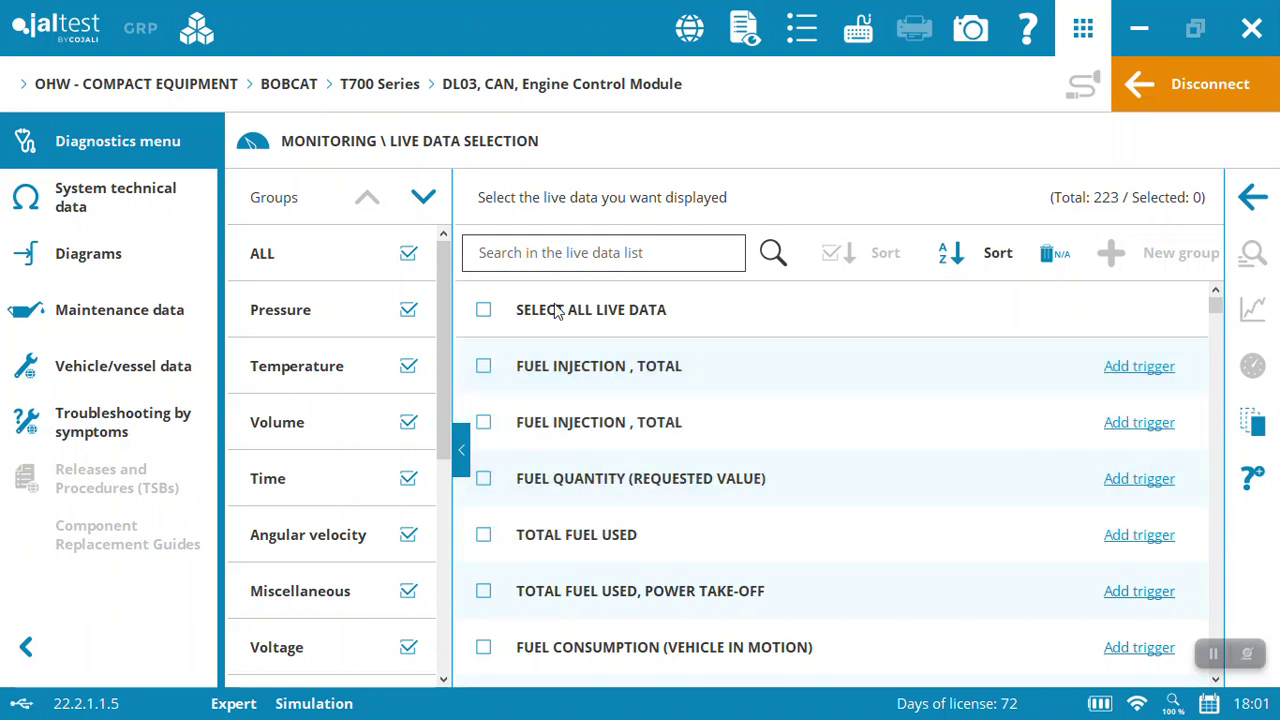
left_click(484, 311)
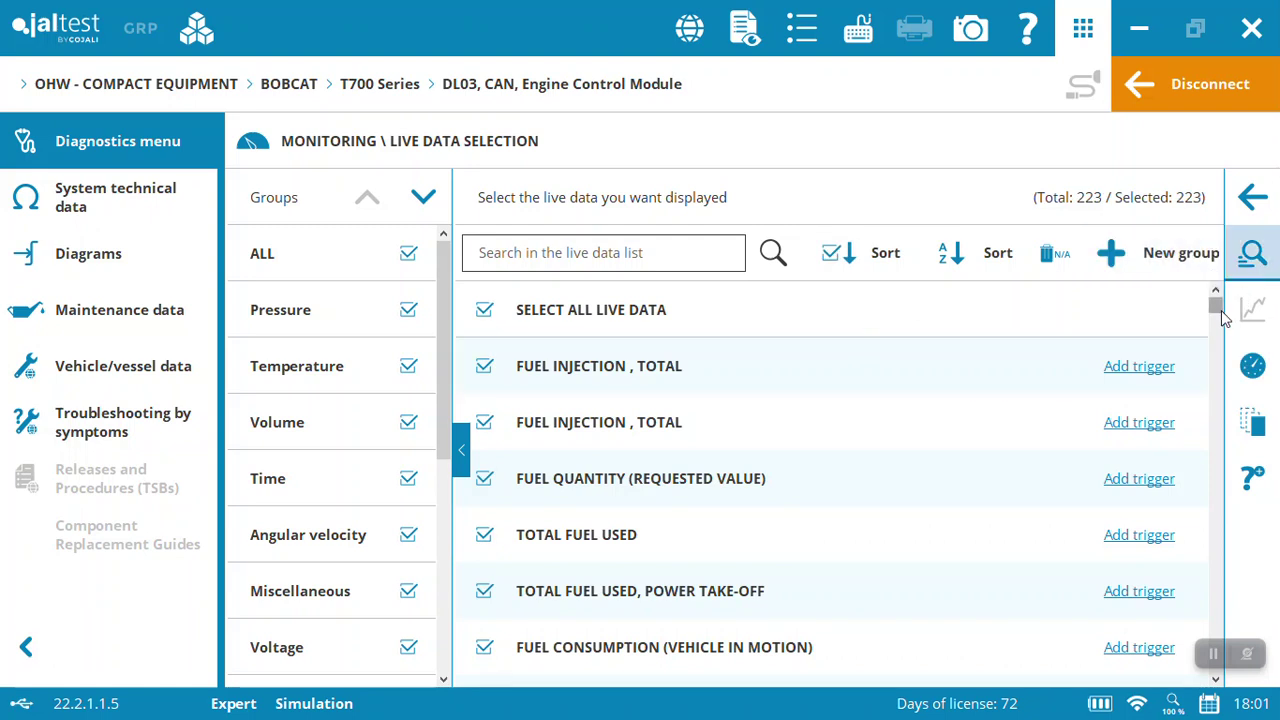
Step: Filter the live data list for 'injection' and display the selected values as live gauges
left_click_drag(1217, 315, 703, 299)
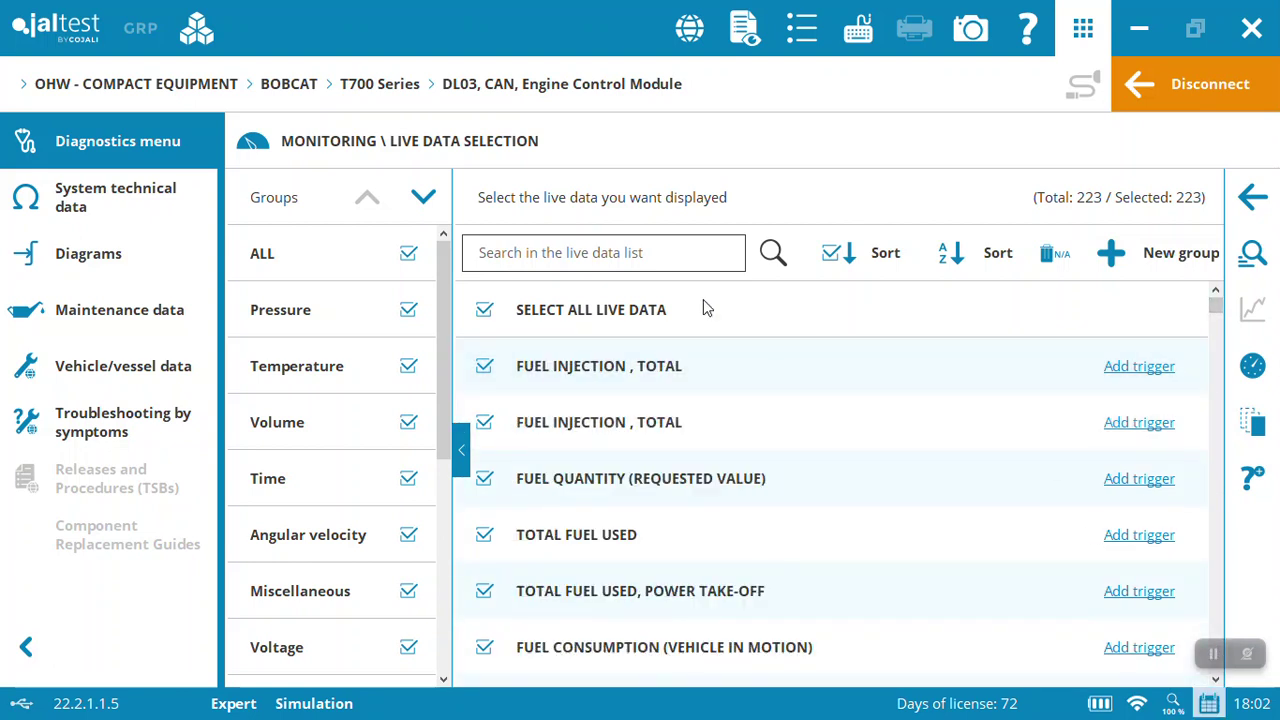
left_click(605, 245)
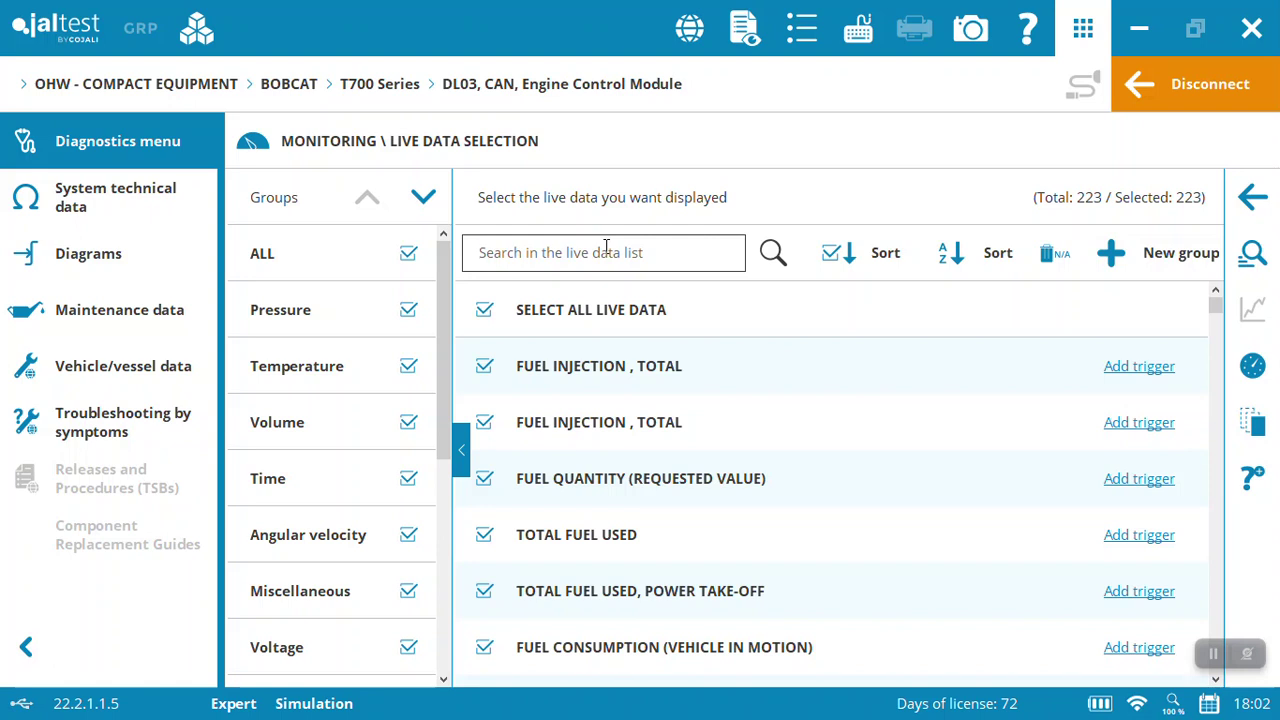
type("injecti")
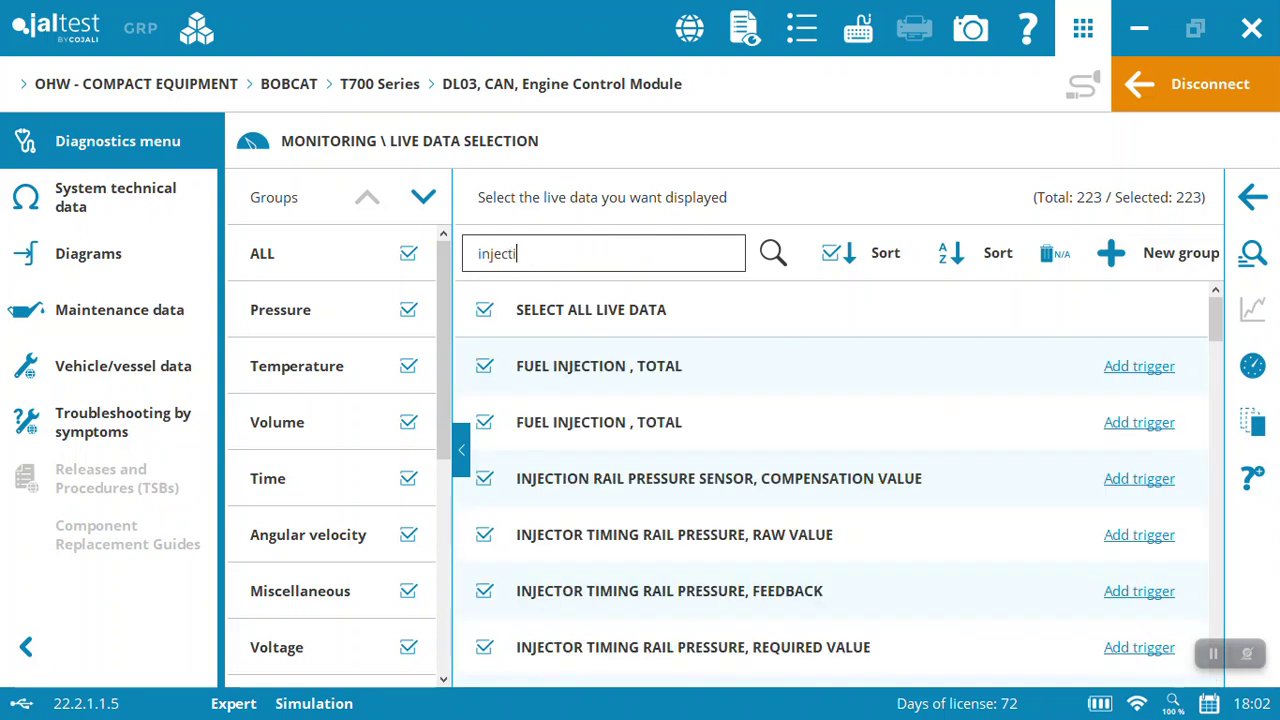
type("on")
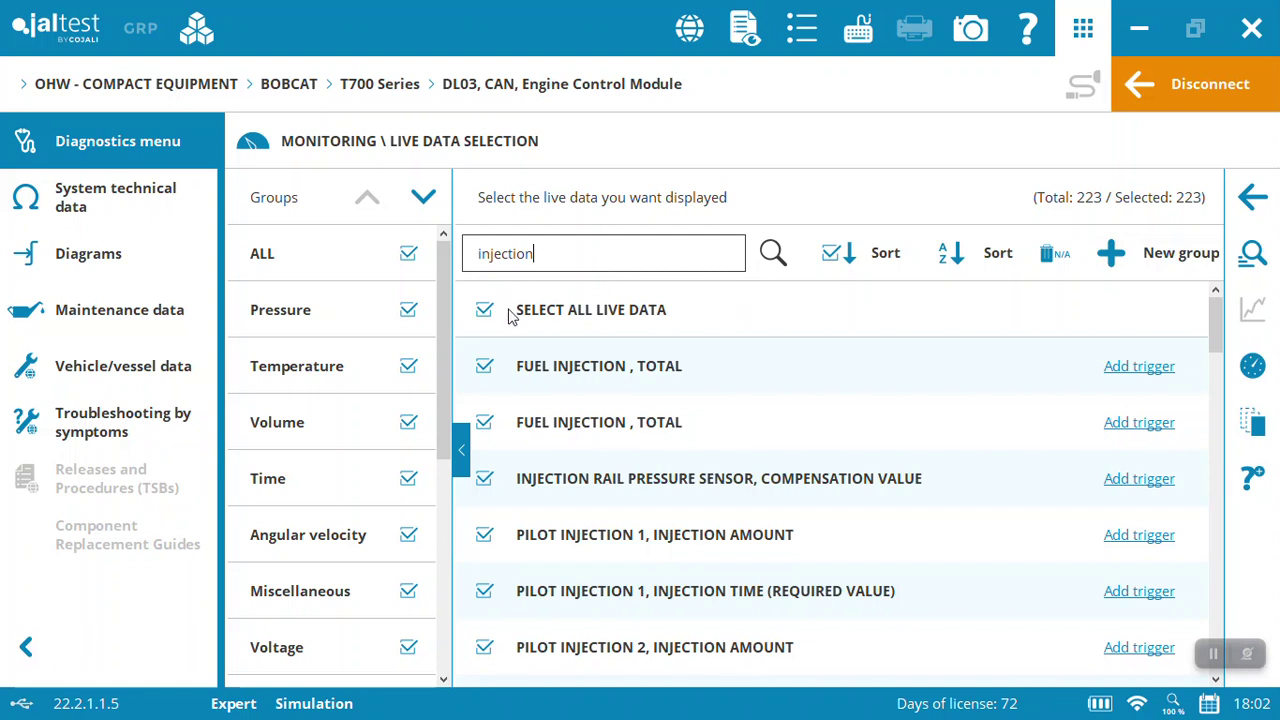
left_click(1272, 372)
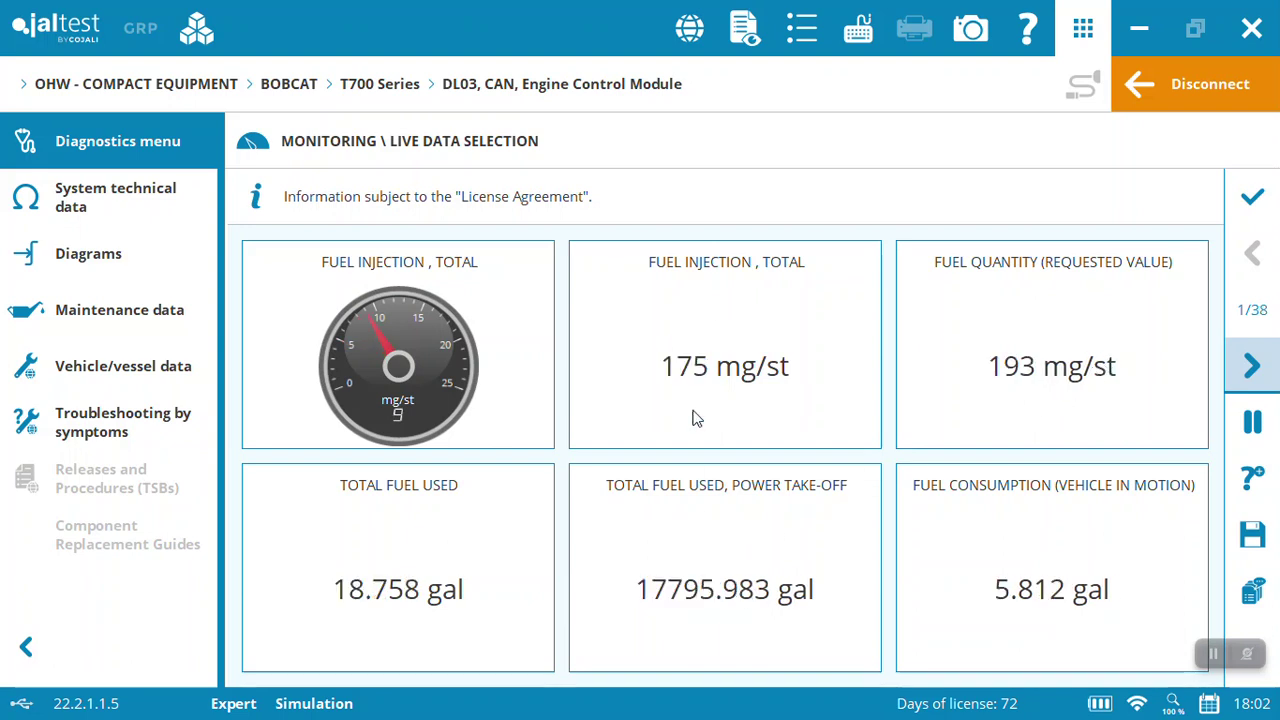
left_click(1252, 370)
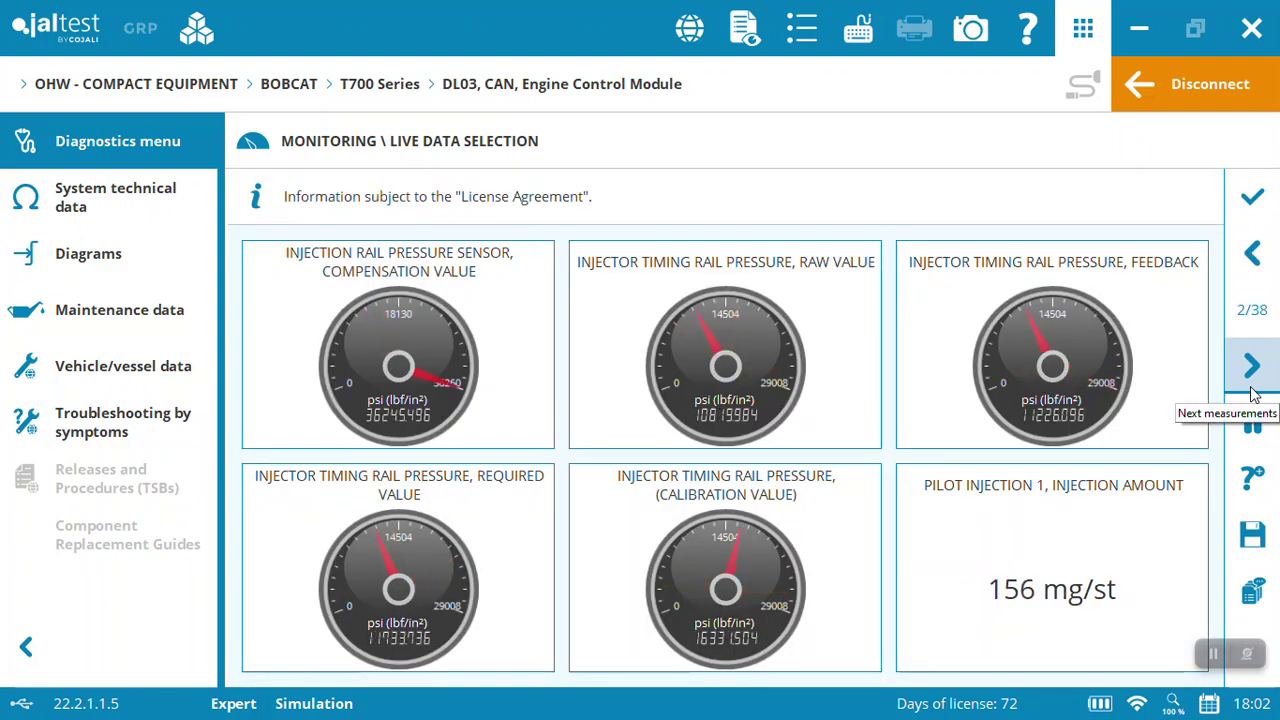
left_click(1253, 199)
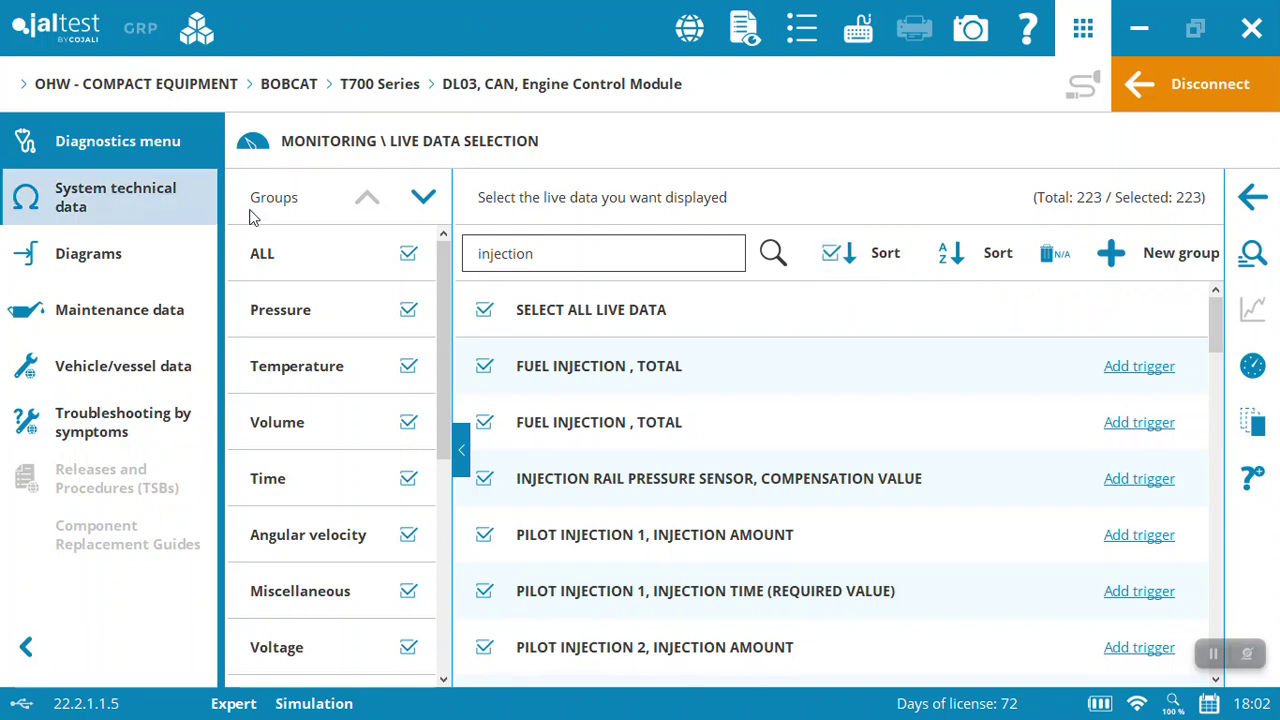
Step: Leave live data monitoring and go to the Actuate Components list
left_click(1245, 199)
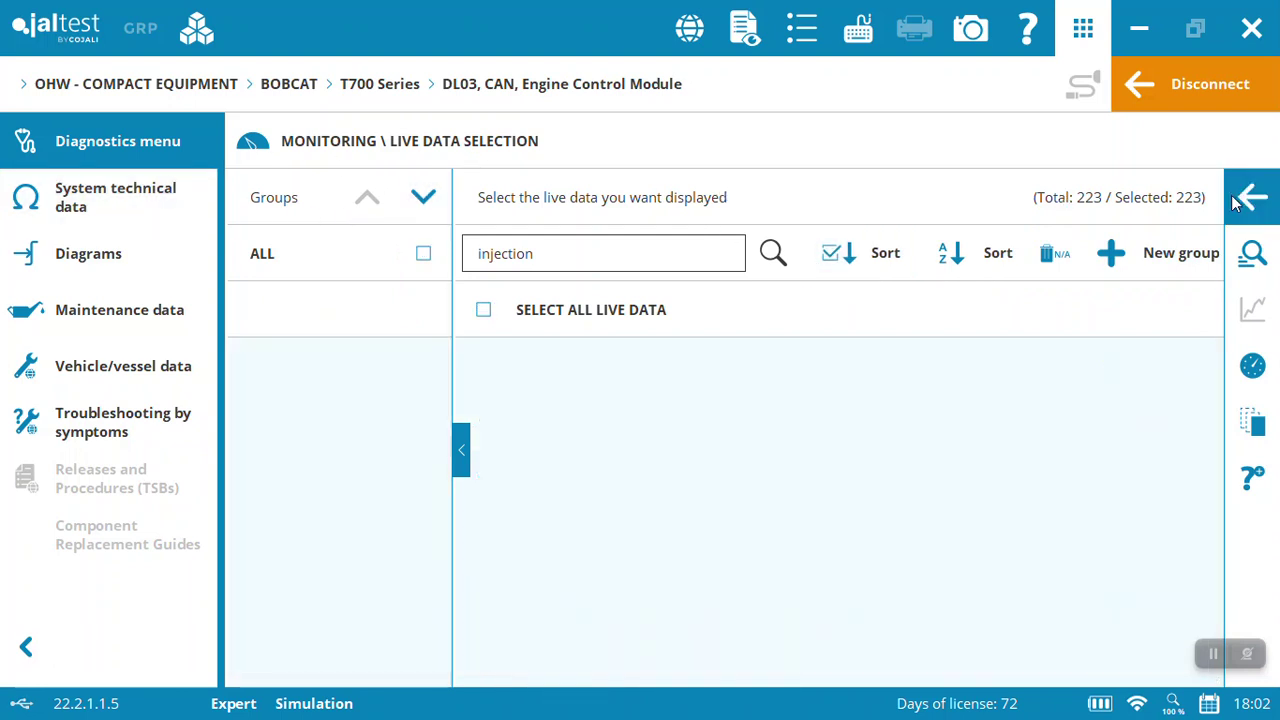
left_click(1252, 253)
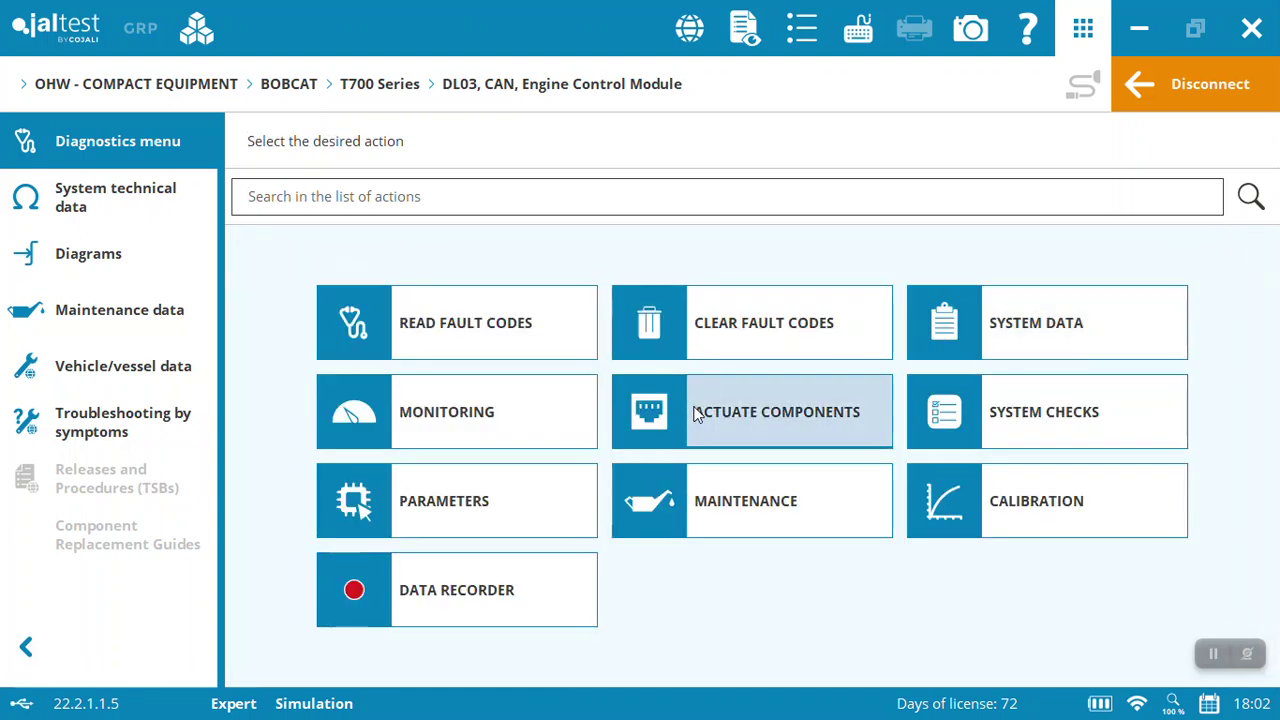
left_click(760, 415)
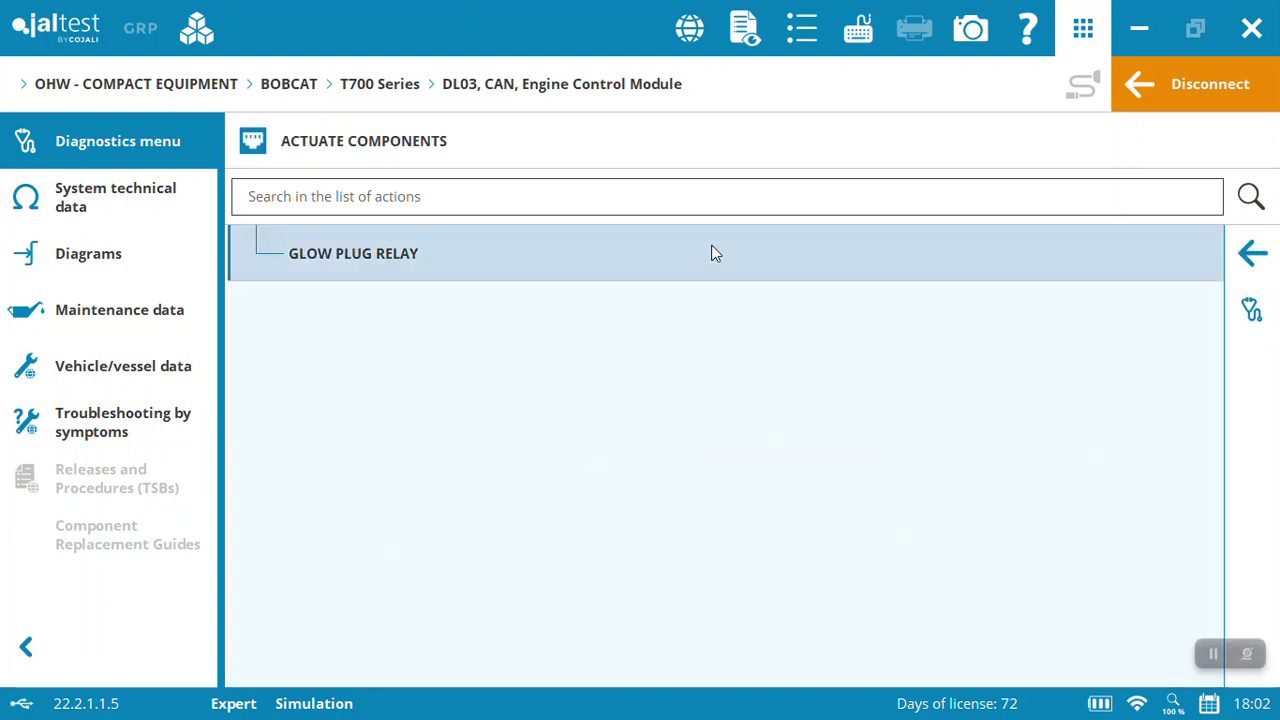
Step: Preview the GLOW PLUG RELAY actuation, cancel it, and return to the main action list
left_click(651, 274)
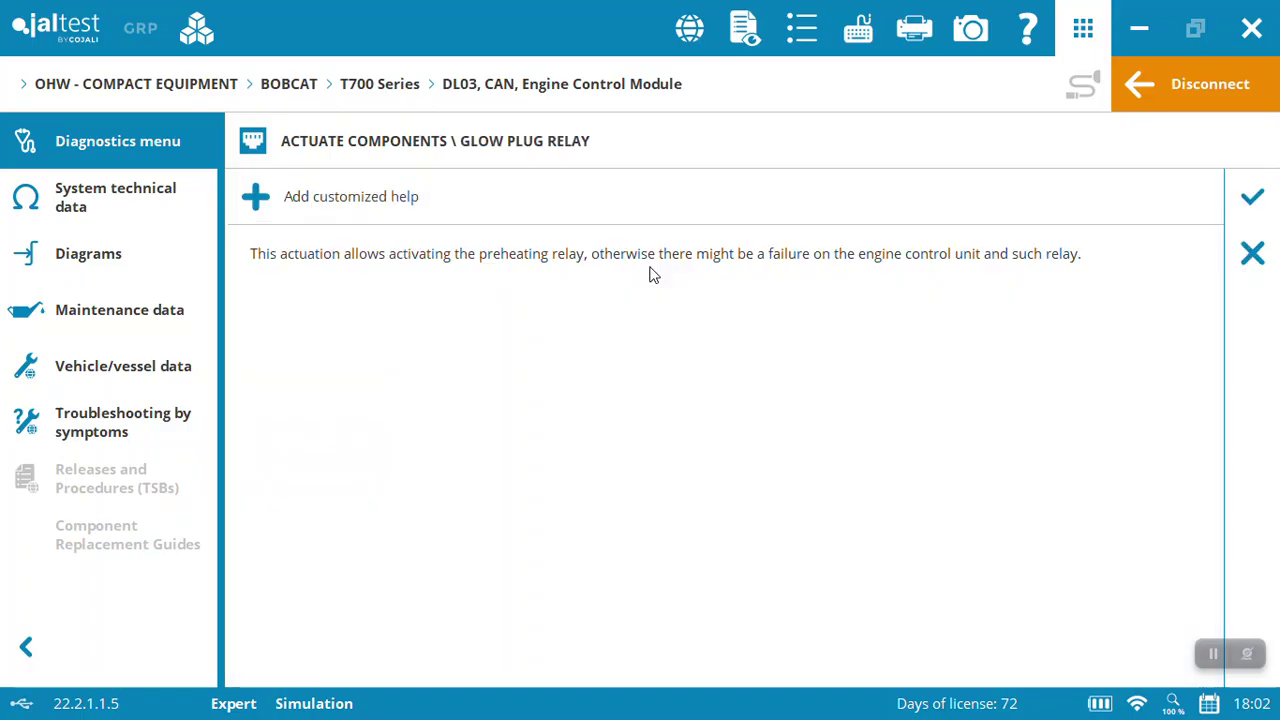
left_click(1245, 212)
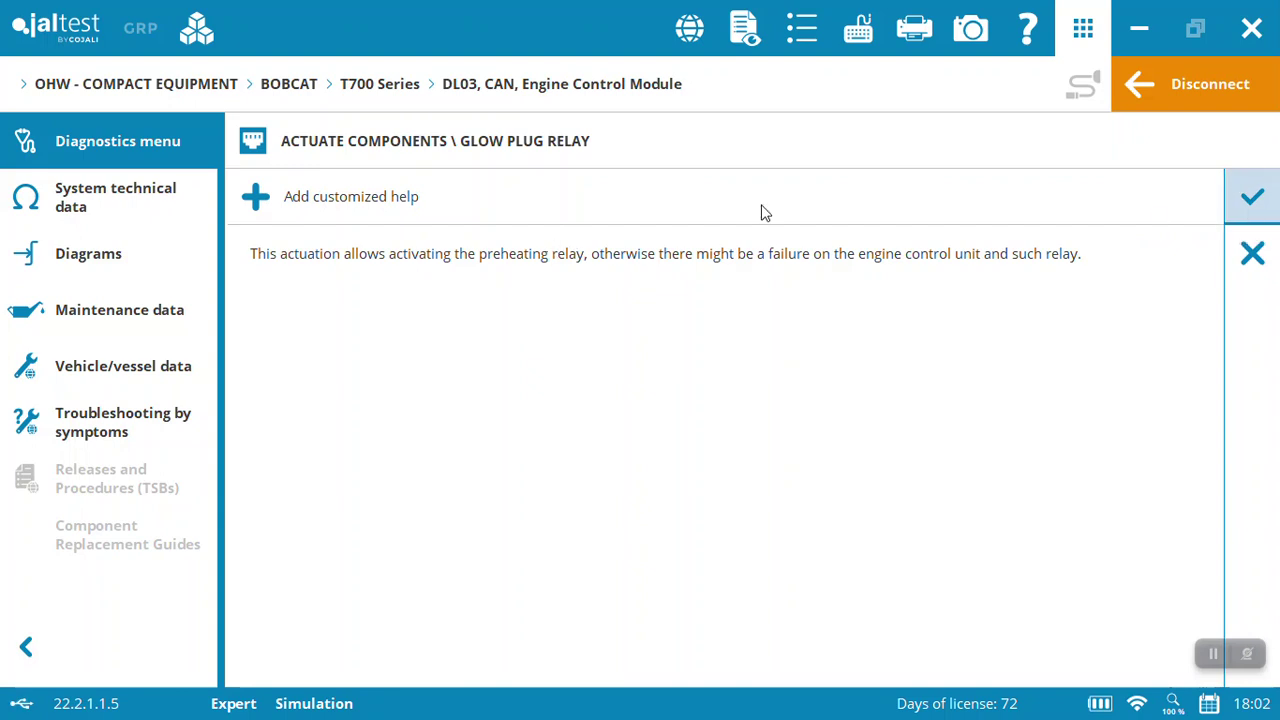
left_click(1262, 252)
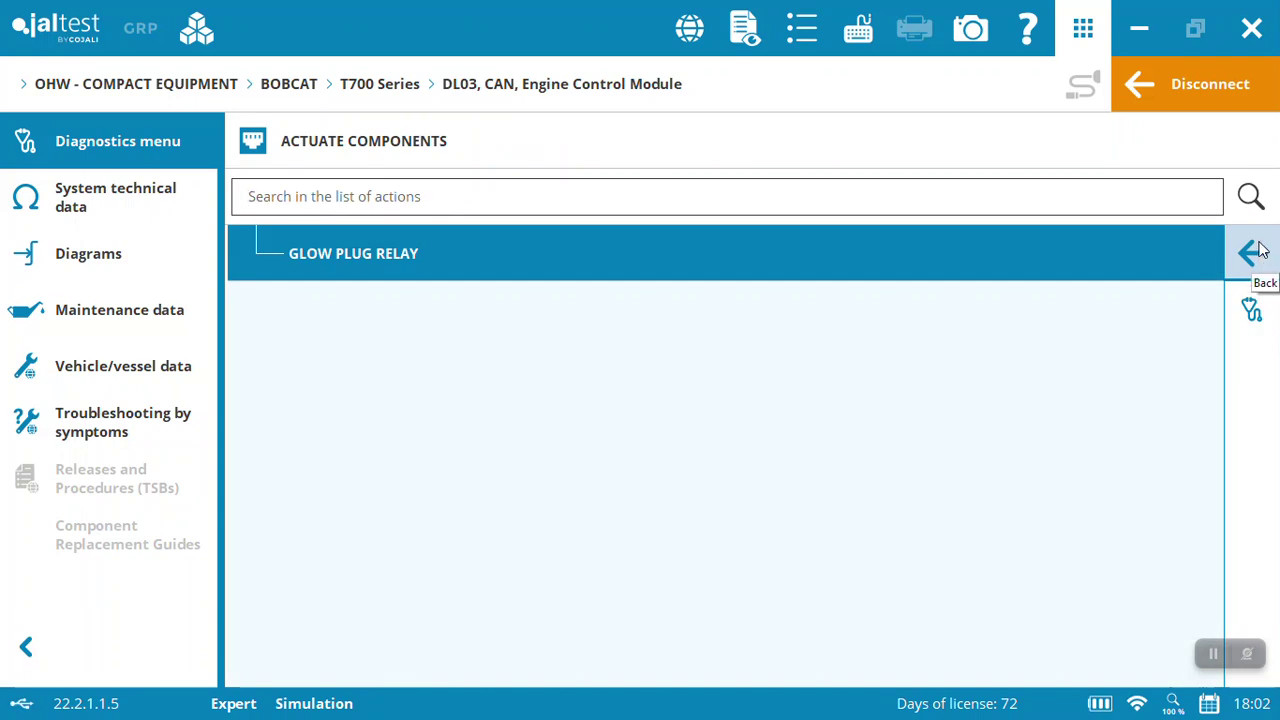
left_click(1251, 253)
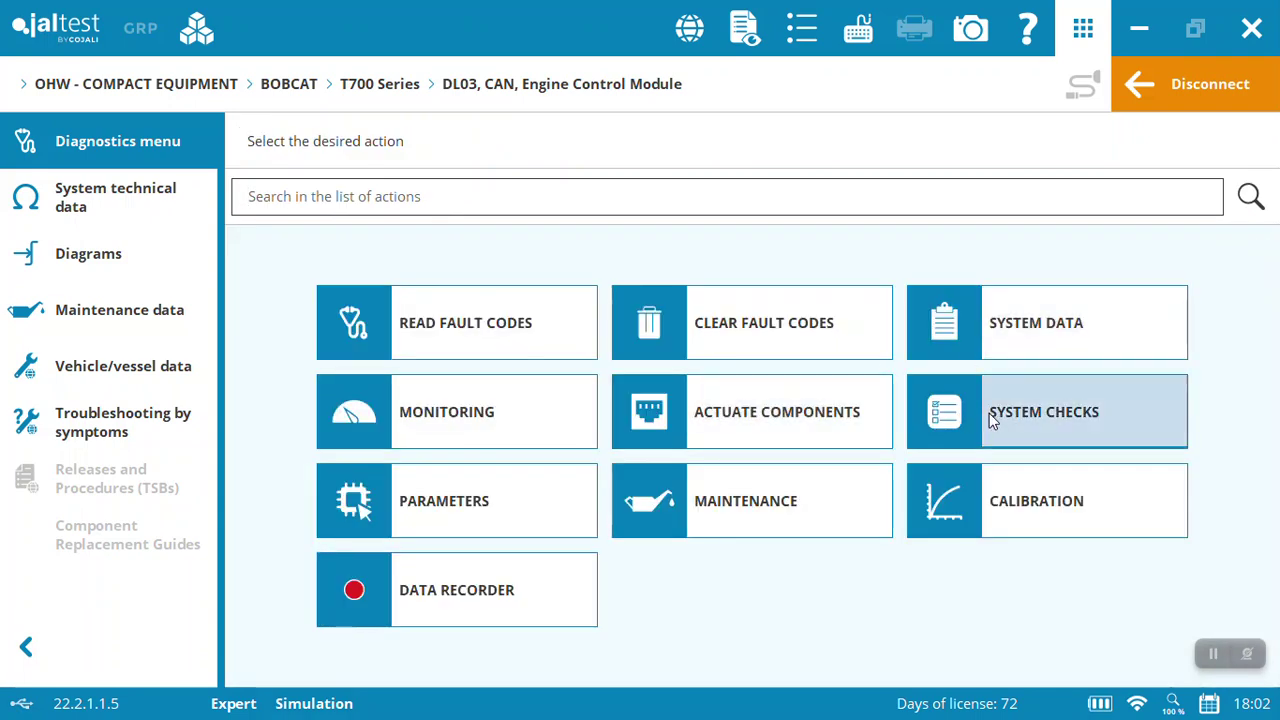
Step: Start the Cylinder Cut-Out system check, read its help, and accept initial conditions (690 rpm idle, 159.8 °F coolant)
left_click(991, 420)
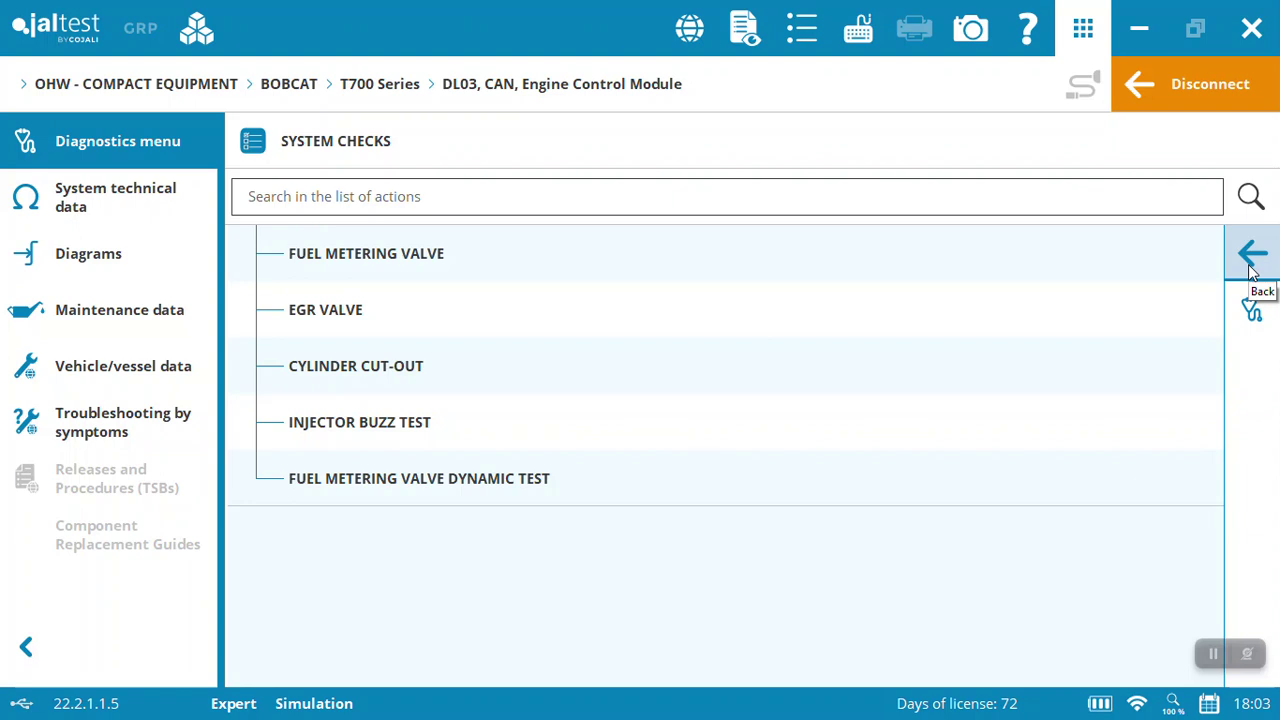
left_click(990, 392)
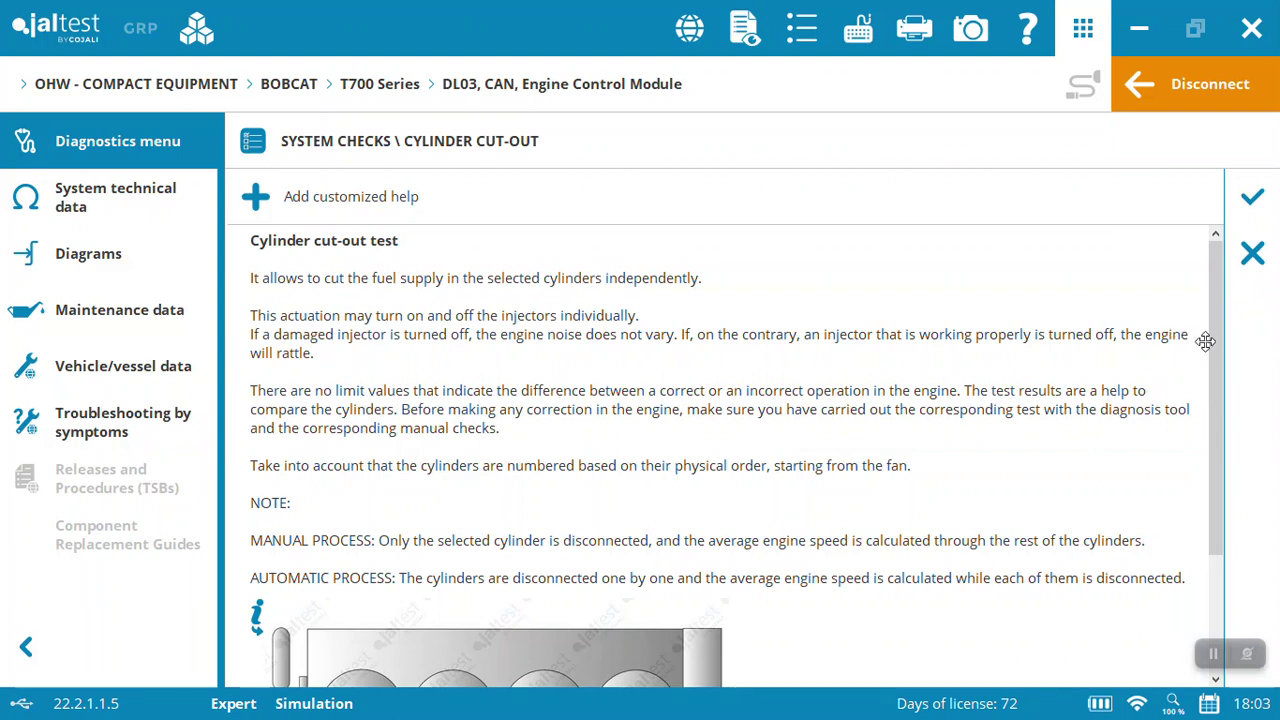
left_click_drag(1208, 341, 1217, 385)
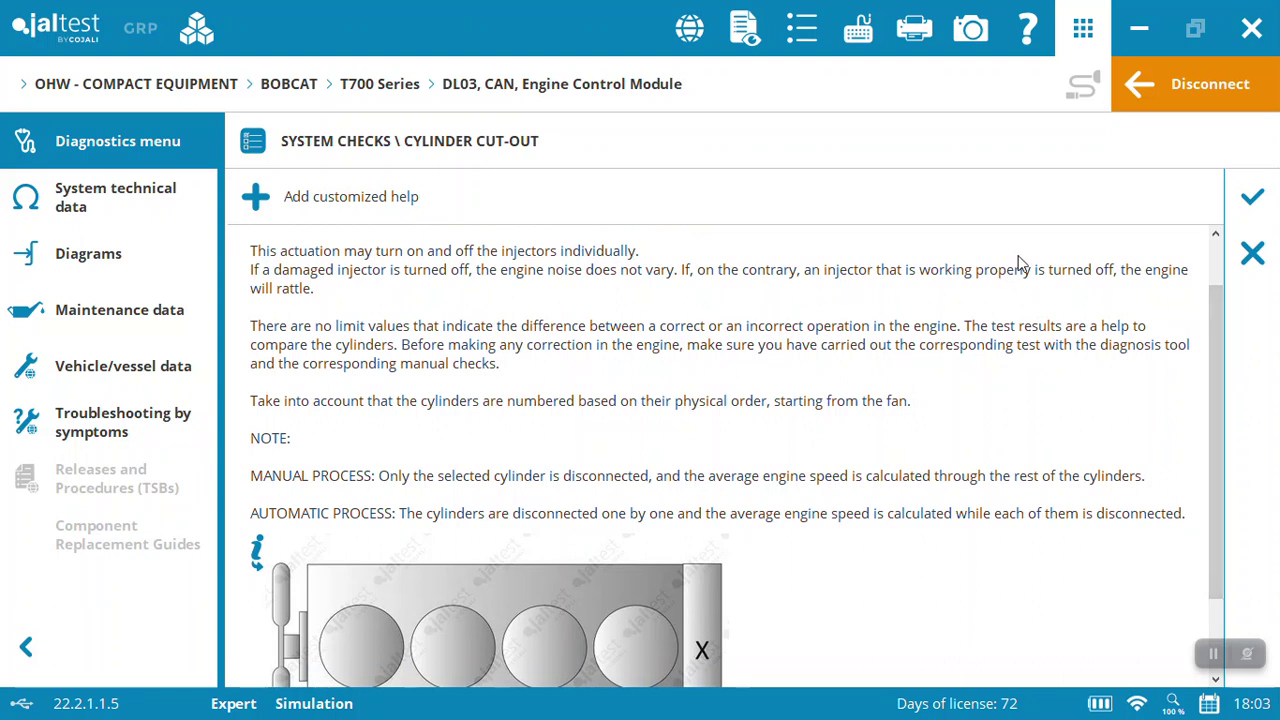
left_click(1252, 197)
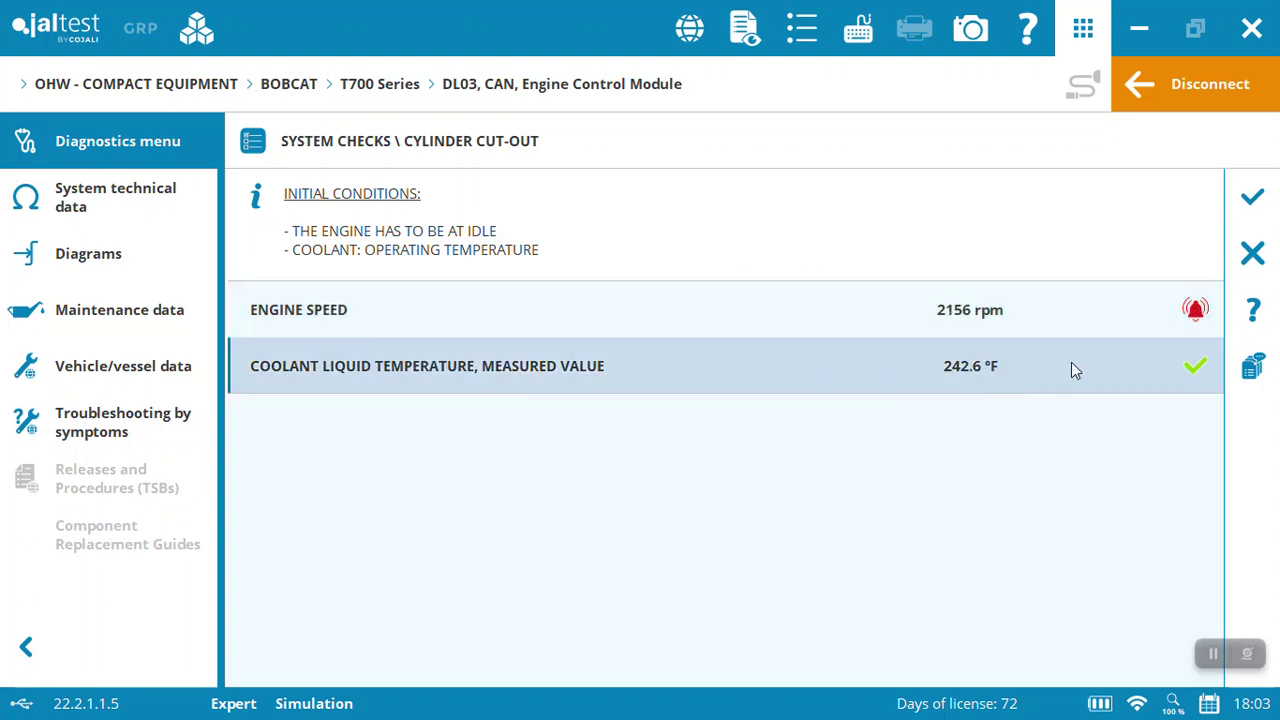
left_click(1267, 205)
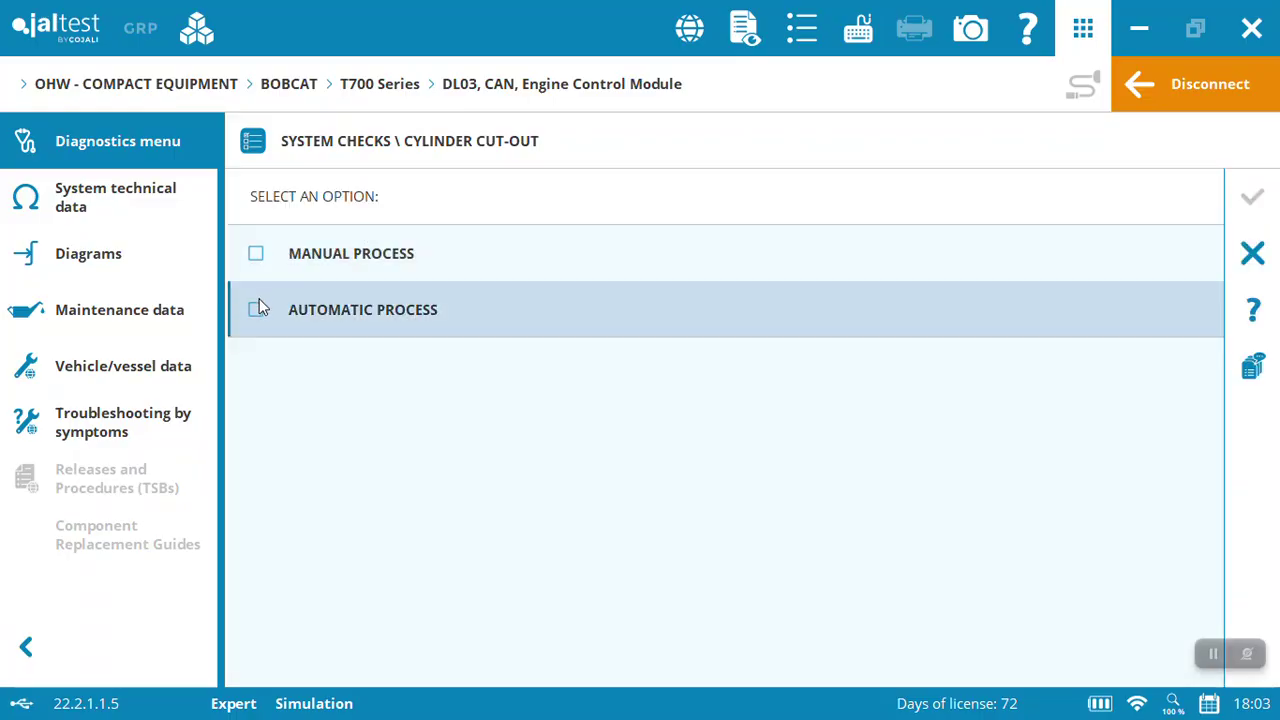
Step: Run the automatic cylinder cut-out test, review per-cylinder injection results (cylinder 2 at 556.513%), then close them
left_click(258, 309)
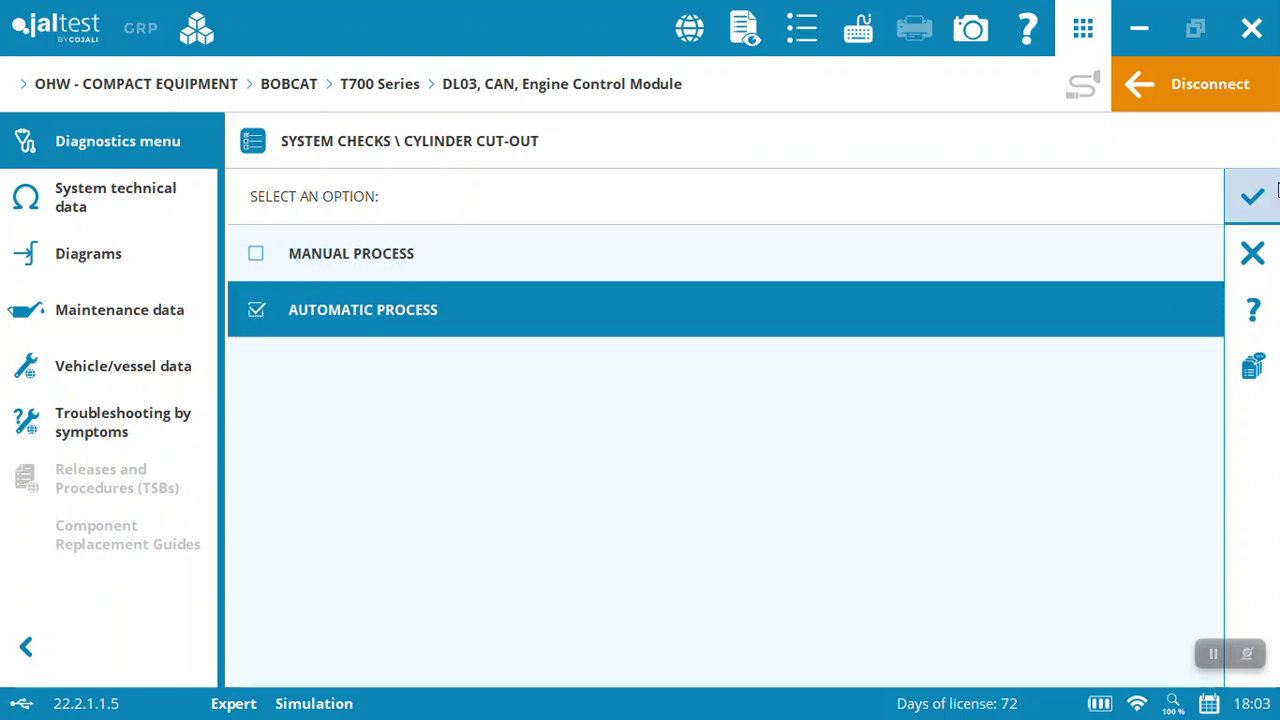
left_click(1272, 192)
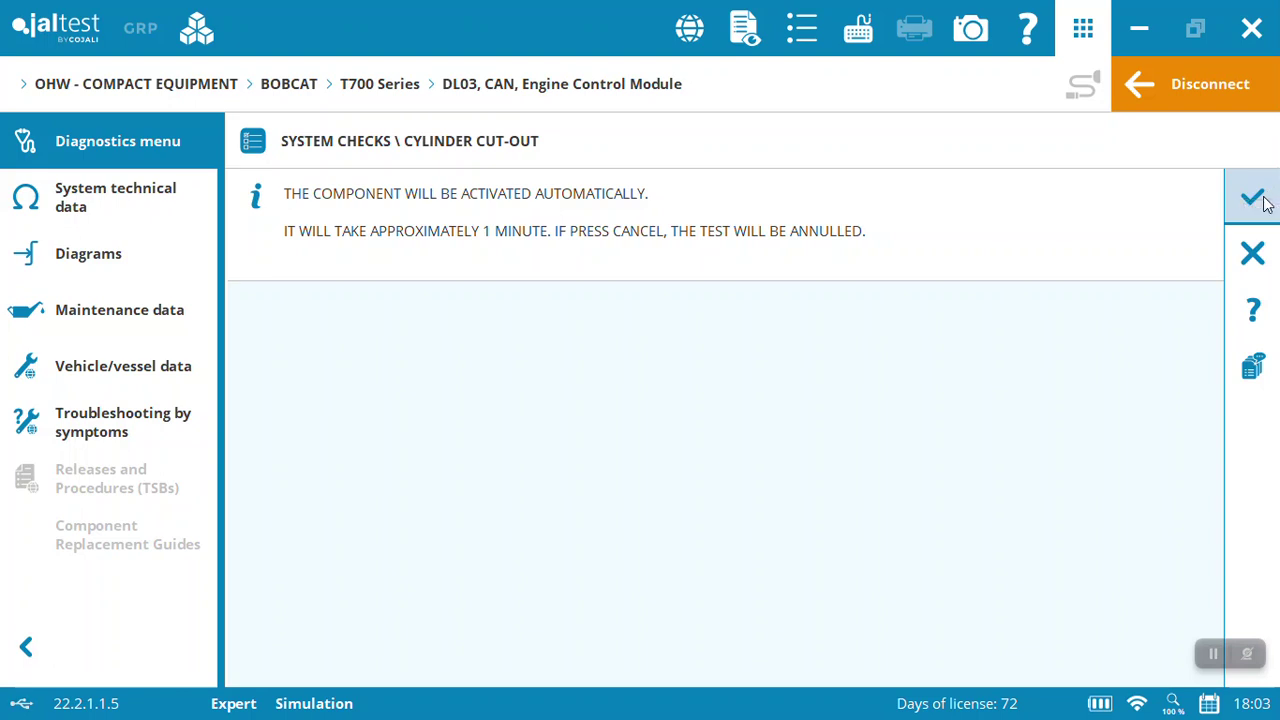
left_click(1259, 204)
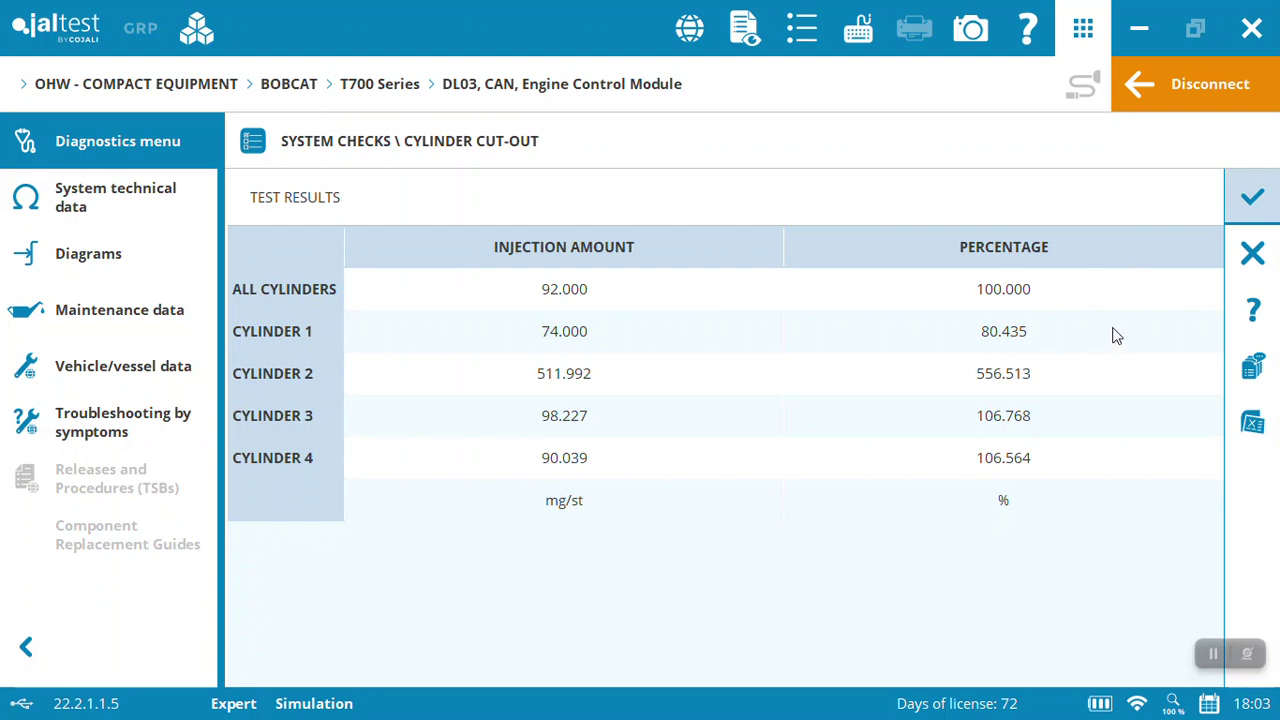
left_click(1252, 209)
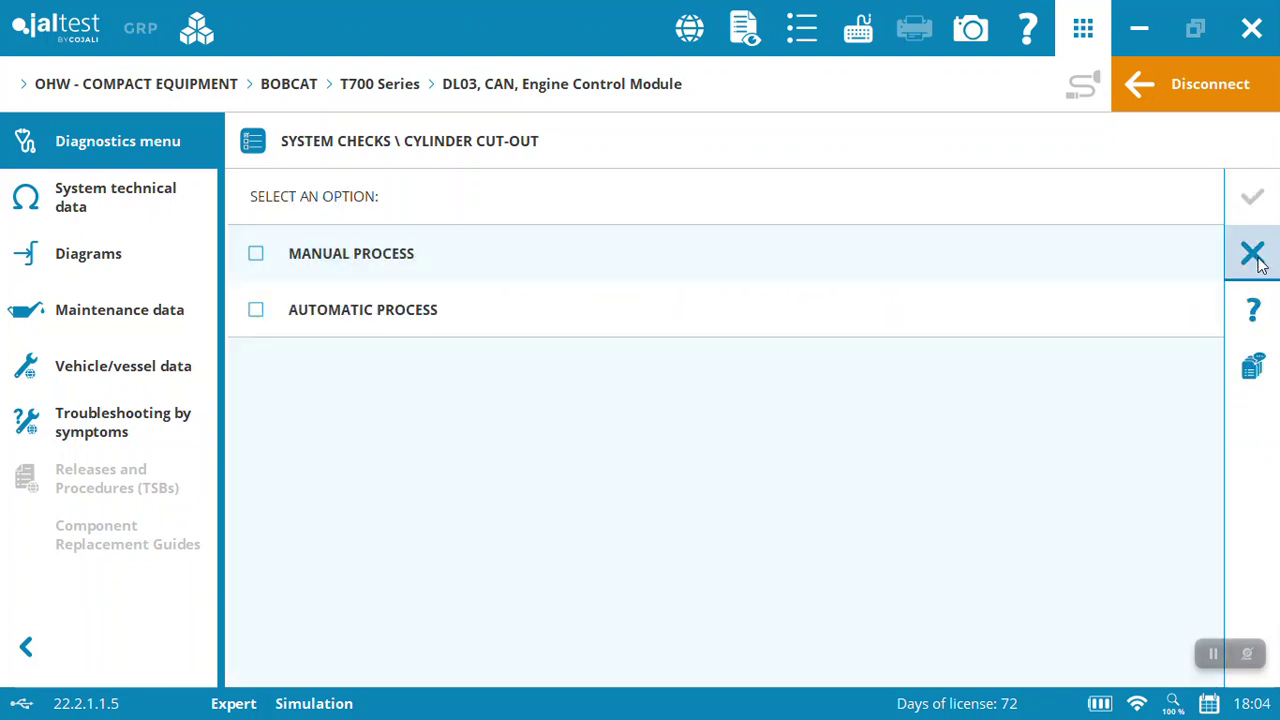
Step: Exit the cylinder cut-out test and browse the Calibration procedures list, then go back
left_click(1256, 258)
left_click(1260, 262)
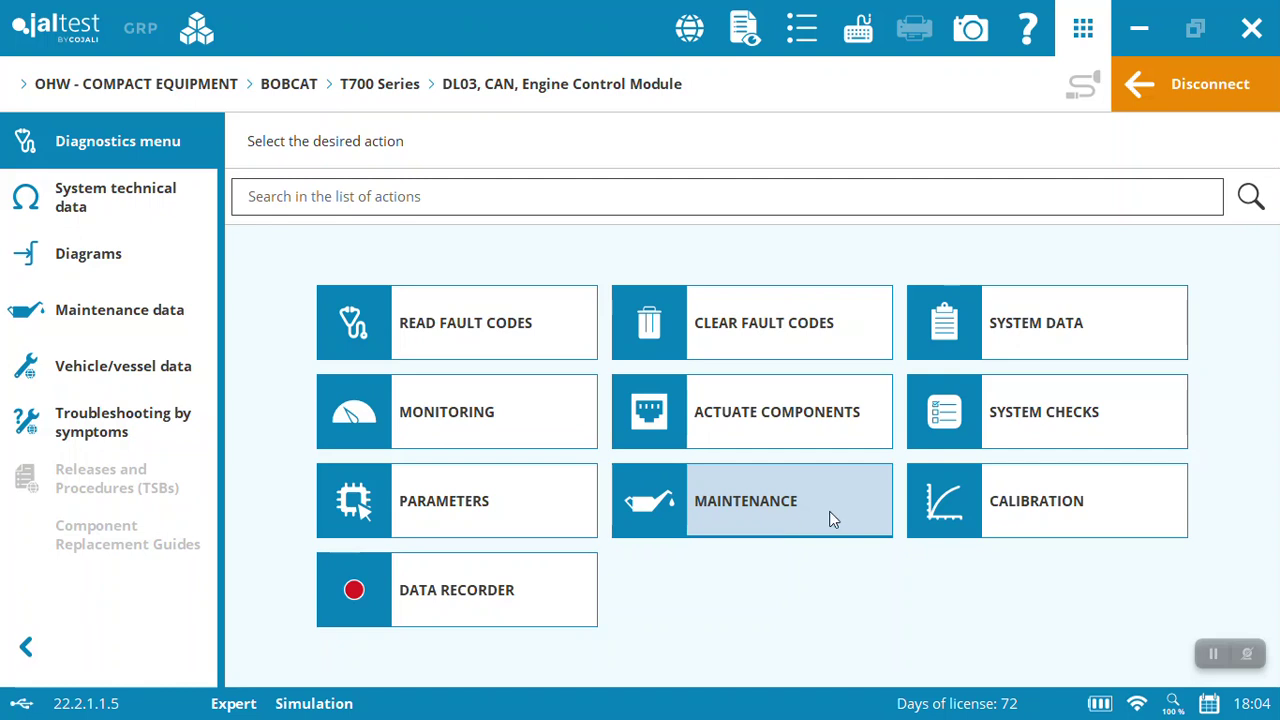
left_click(1001, 483)
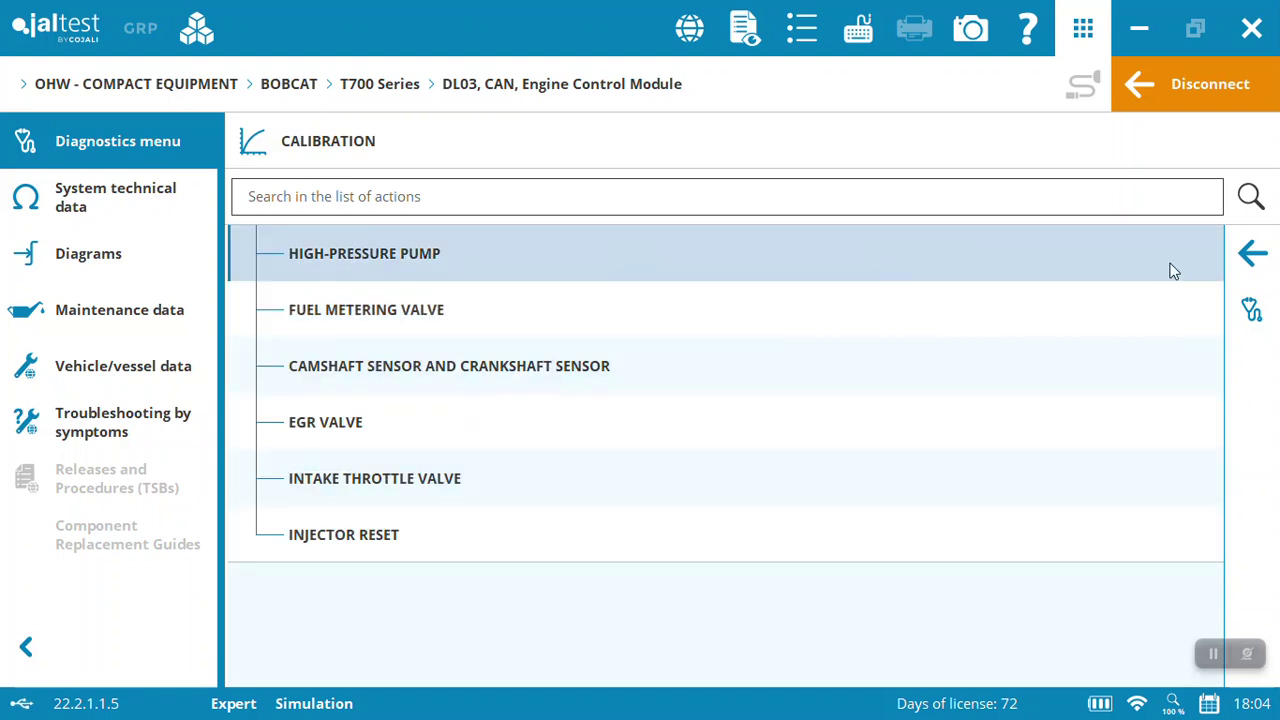
left_click(1275, 262)
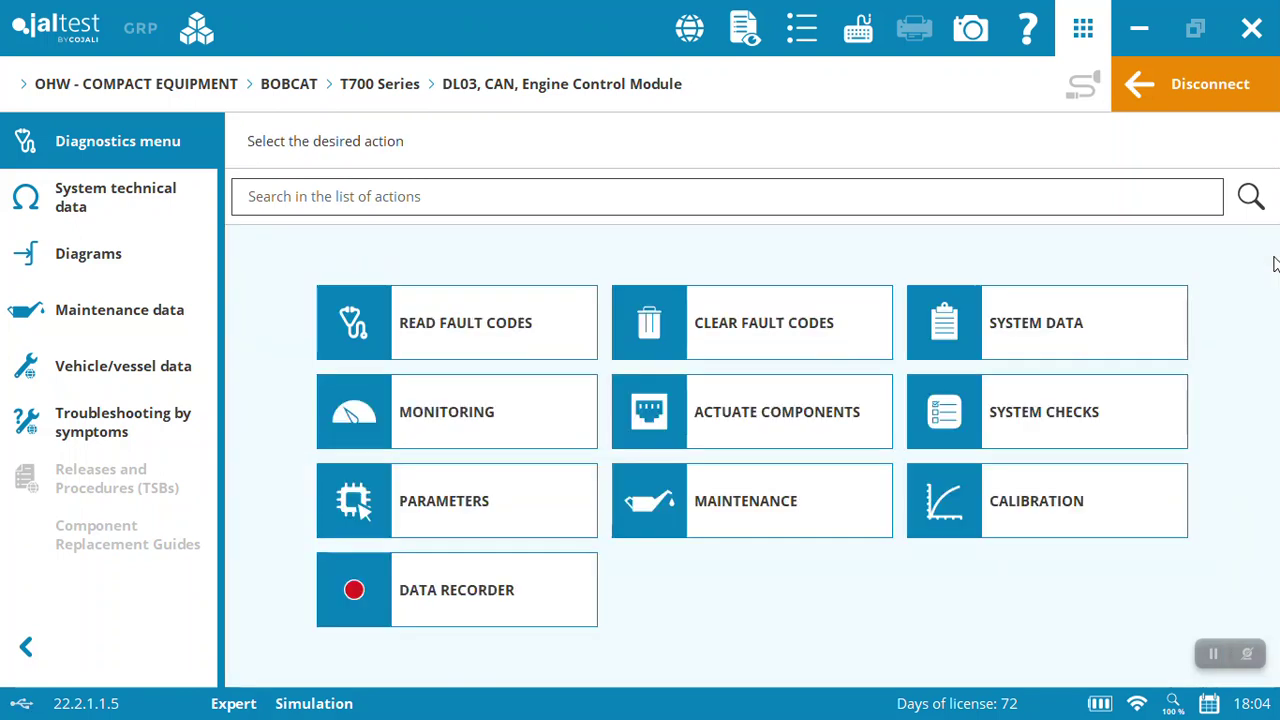
Step: Browse the Parameters list with the INJECTOR CODE group expanded, then return to the action menu
left_click(519, 503)
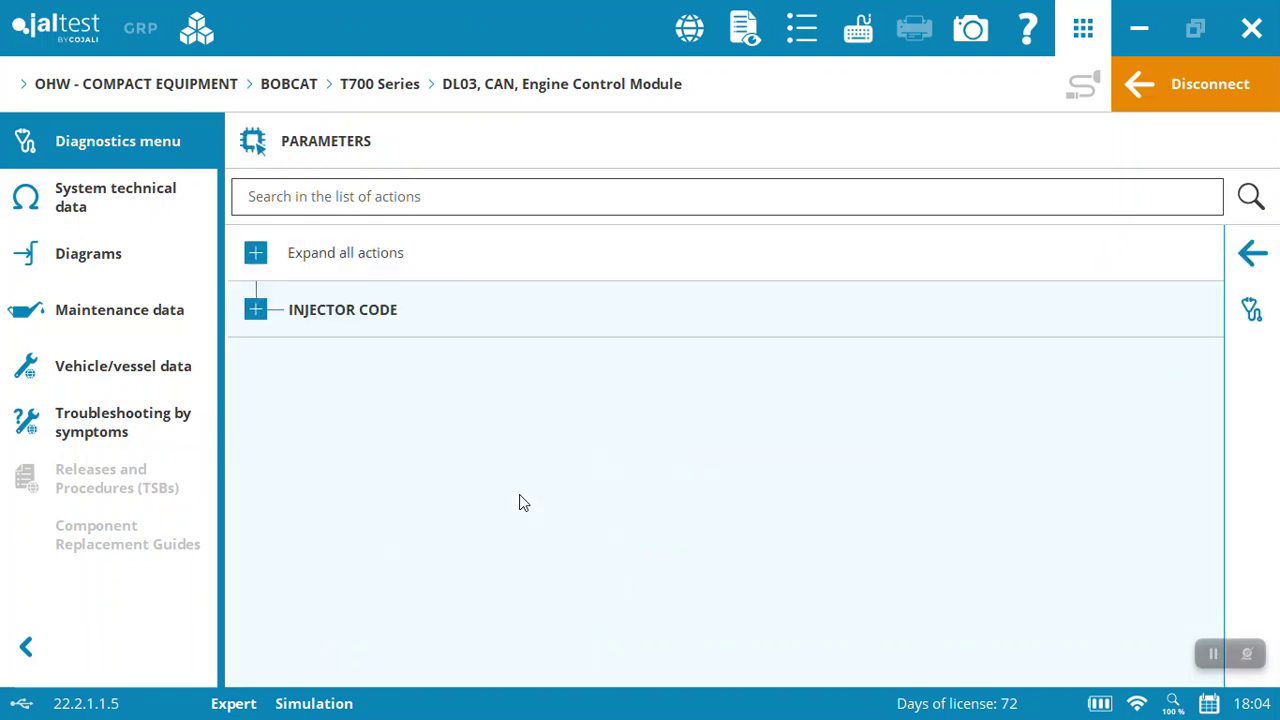
left_click(258, 314)
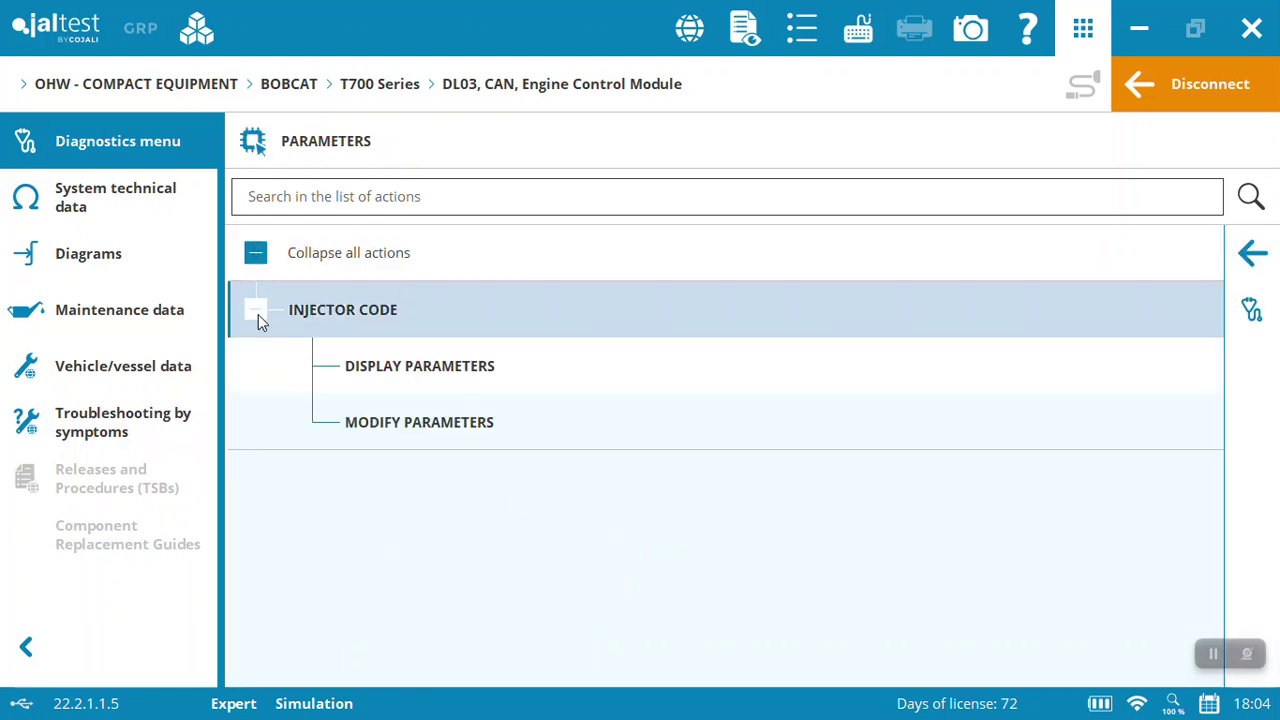
left_click(1264, 274)
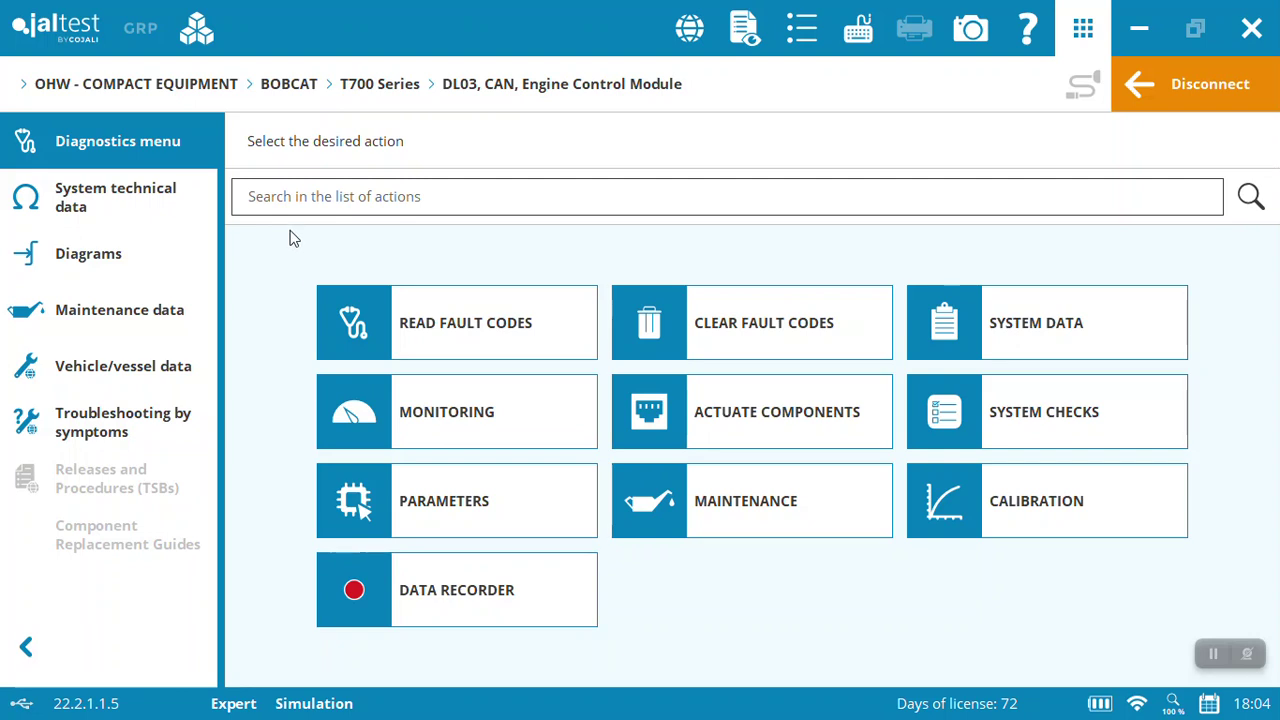
left_click(120, 310)
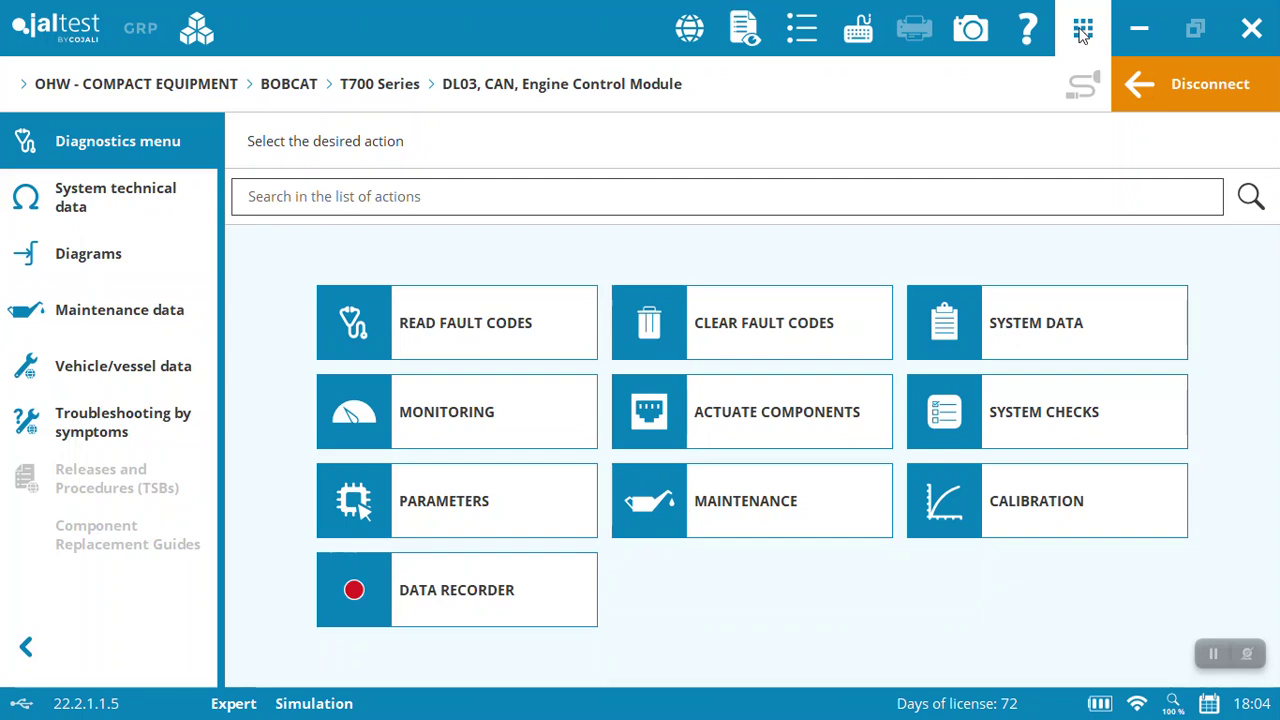
Step: Disconnect from the DL03 engine module, returning to T700 Series system selection filtered to Engine
left_click(1248, 88)
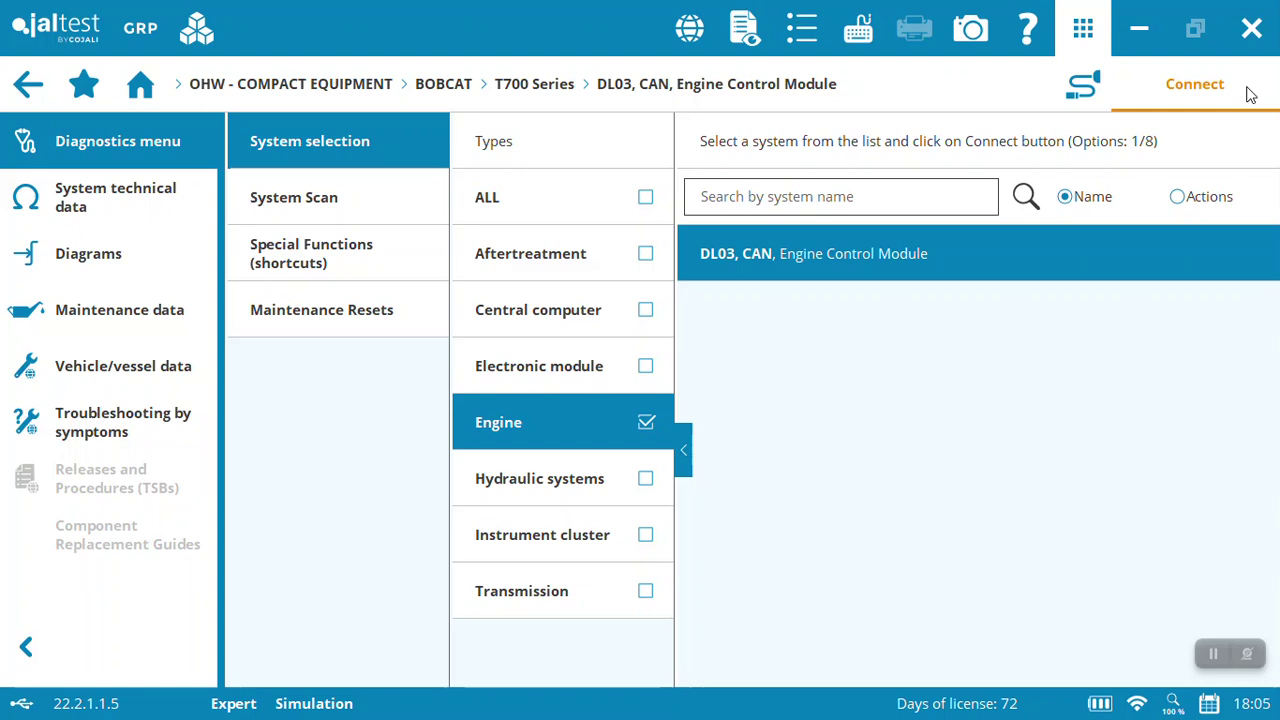
left_click(1248, 94)
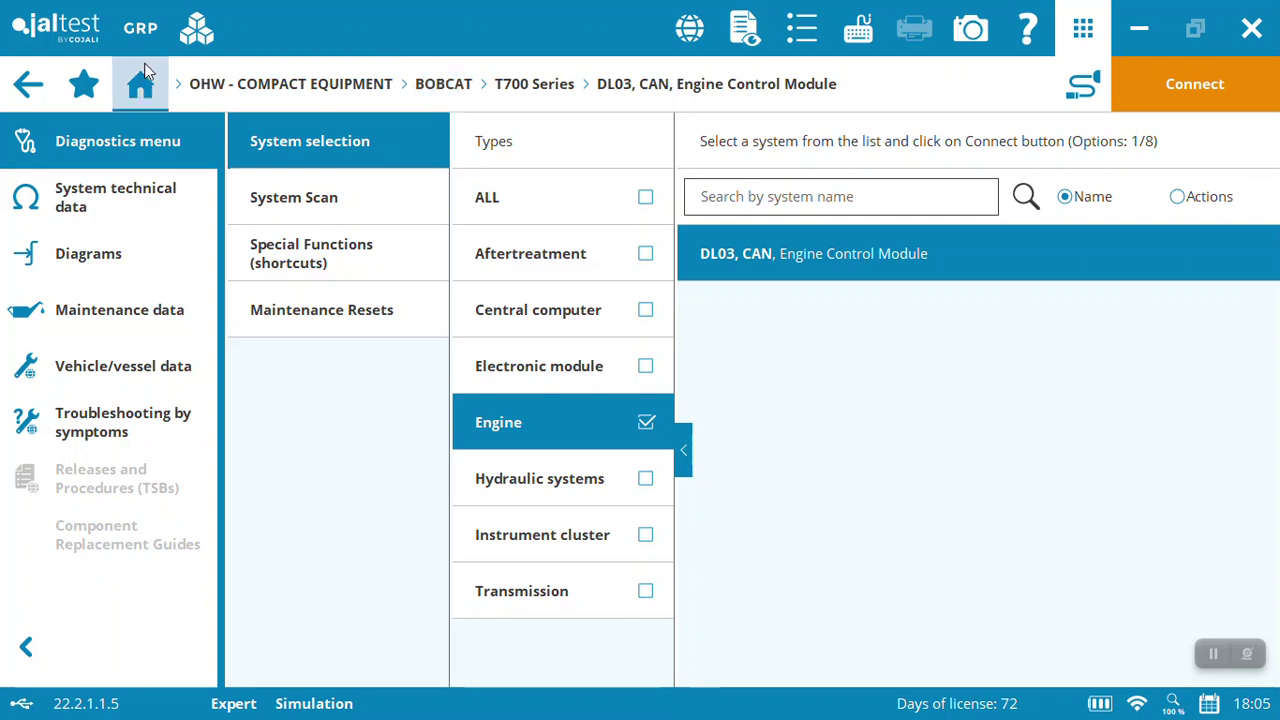
Step: Leave the T700 session via the BOBCAT breadcrumb, agree to save the report, and preview it
left_click(460, 96)
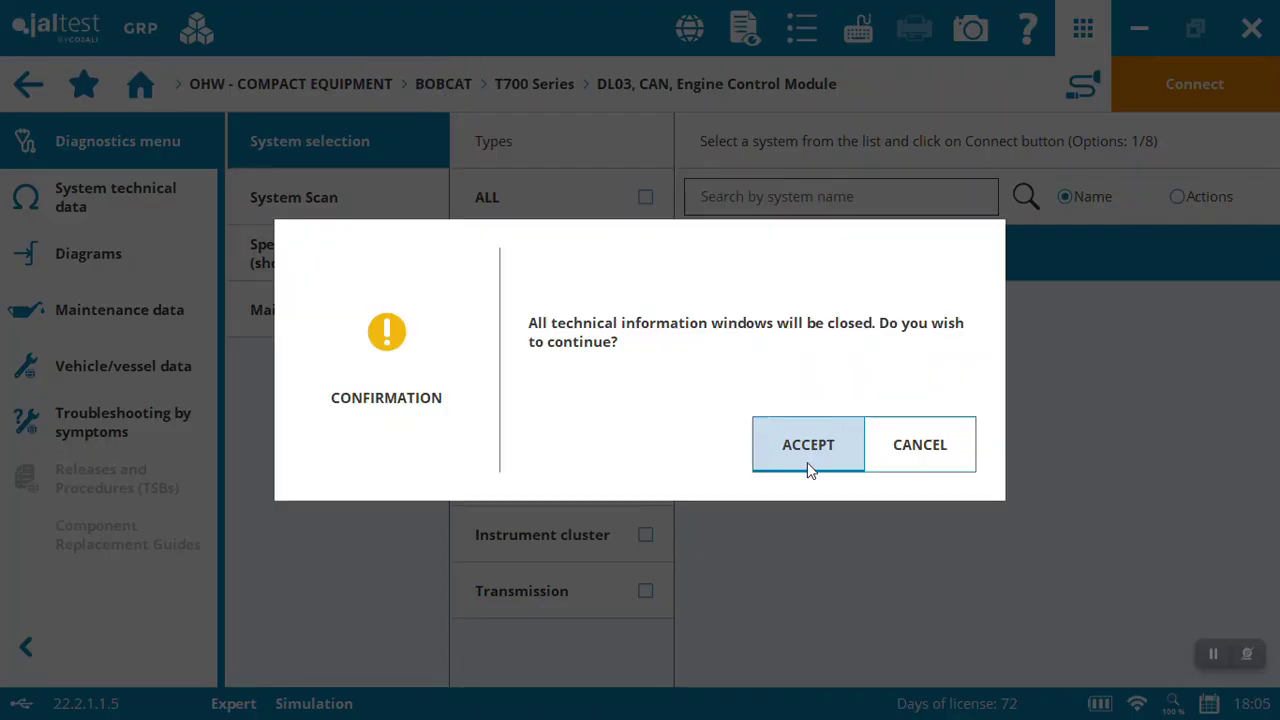
left_click(807, 462)
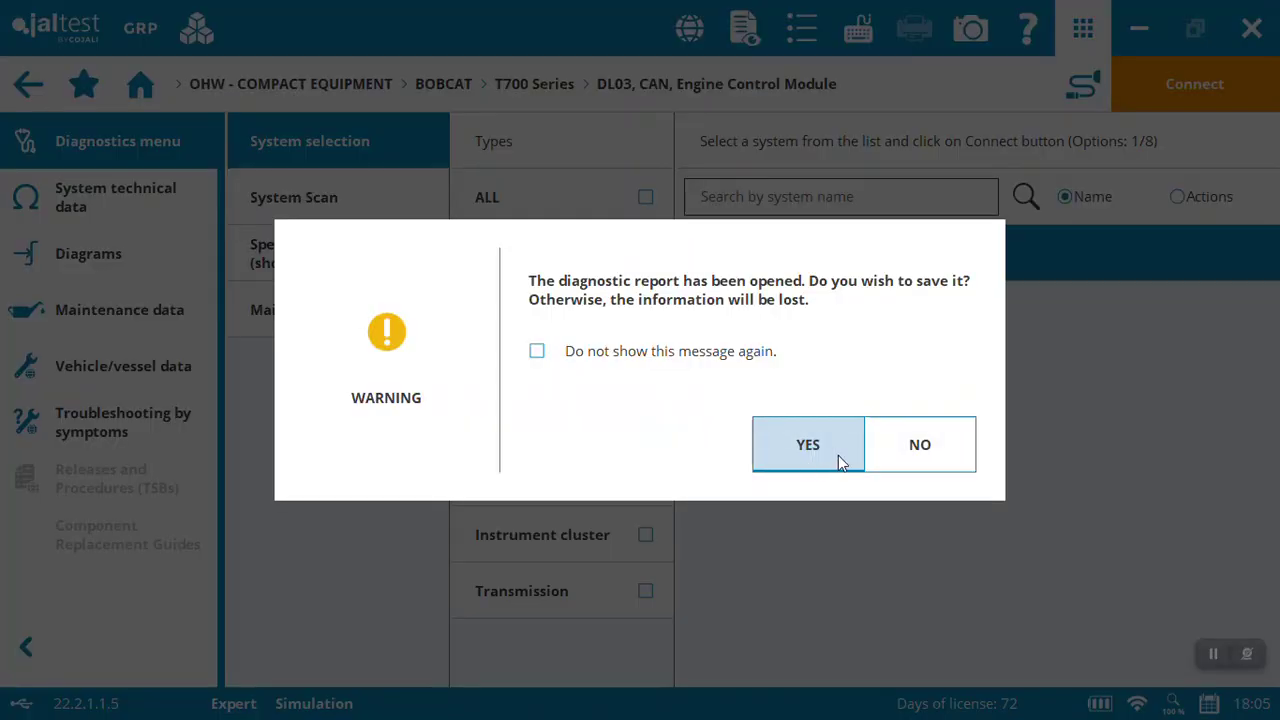
left_click(829, 460)
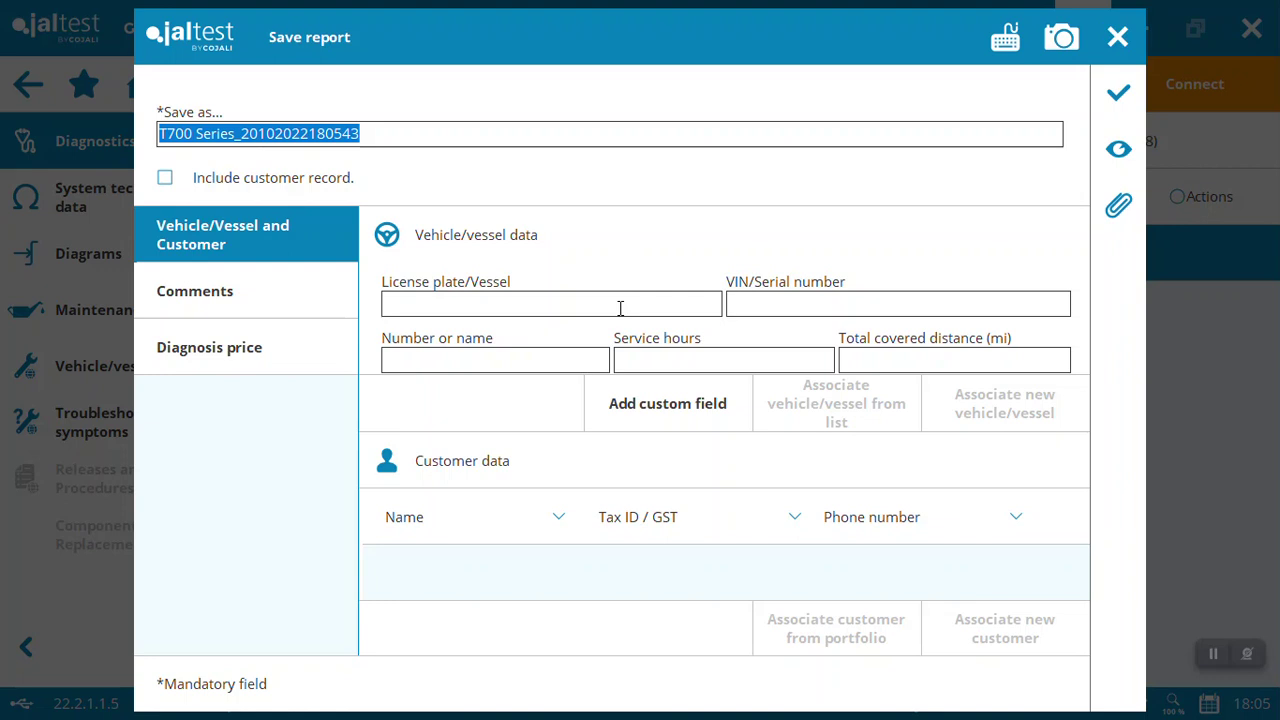
left_click(620, 308)
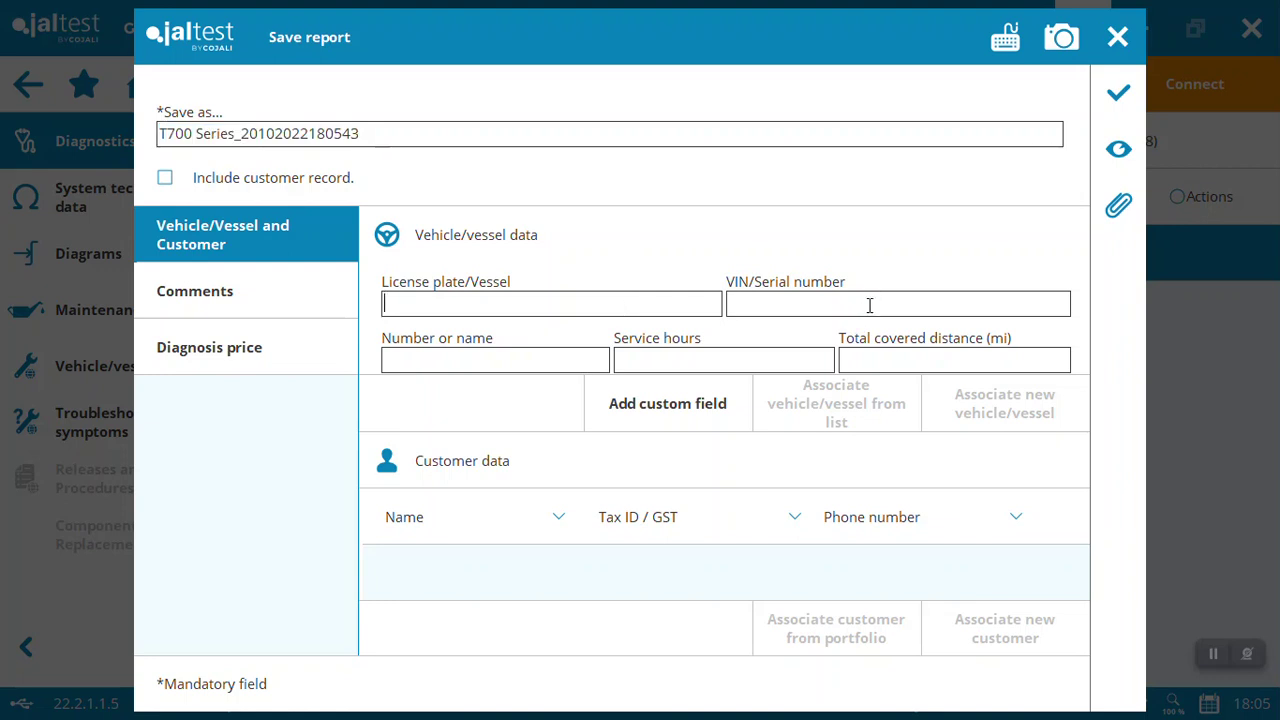
left_click(1118, 150)
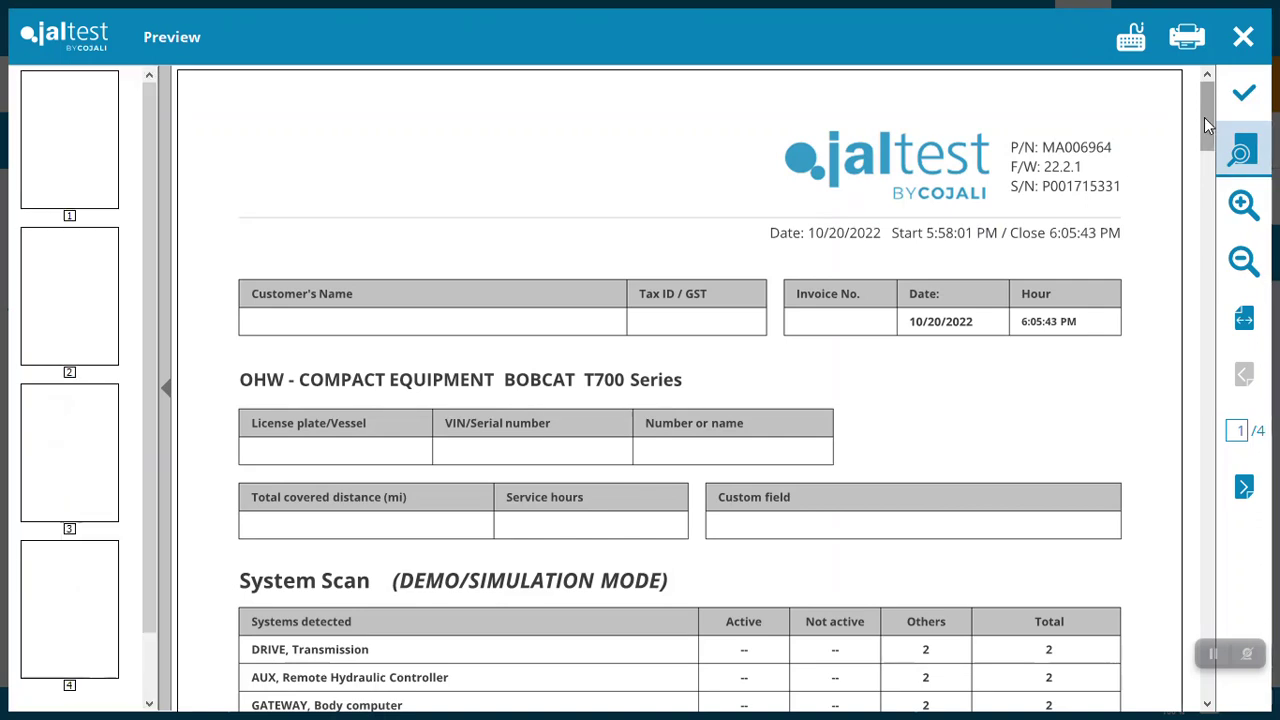
Step: Scroll through the four-page T700 report preview and back up to page 1
mouse_move(1207, 124)
left_mouse_down()
mouse_move(1213, 690)
mouse_move(1190, 458)
mouse_move(1212, 700)
mouse_move(1205, 605)
left_mouse_up()
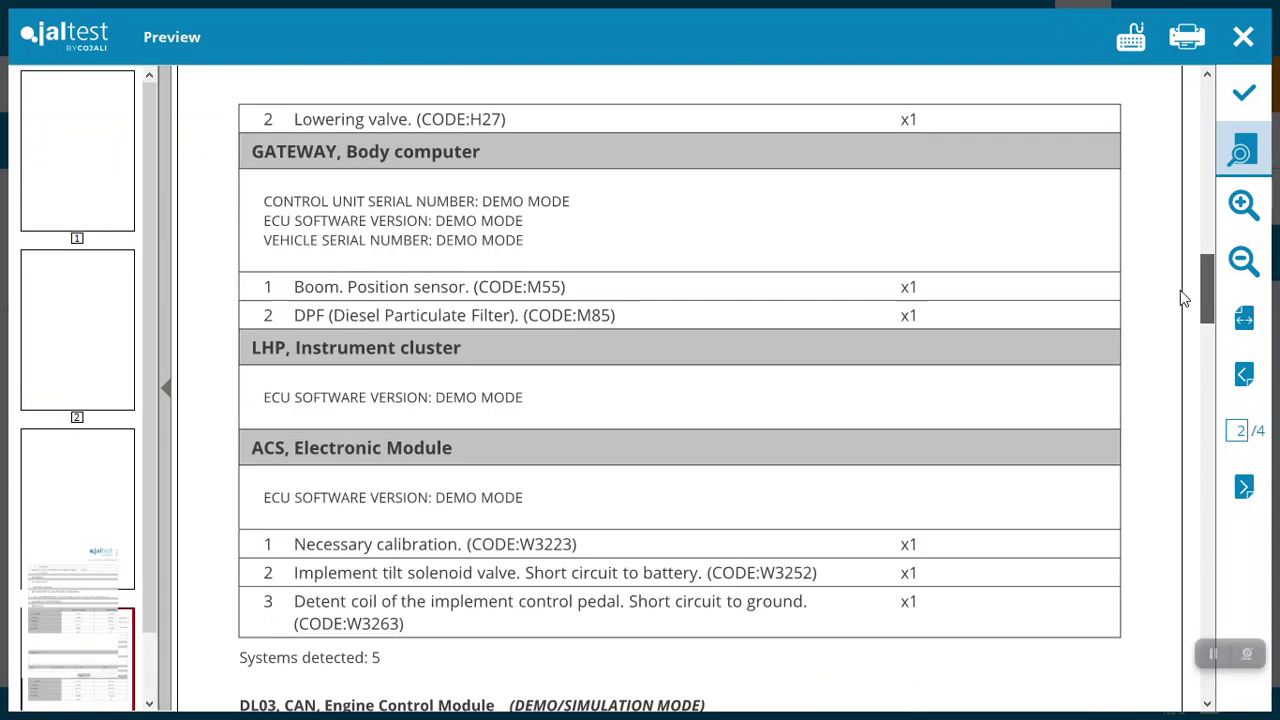
scroll(1175, 250, "up", 10)
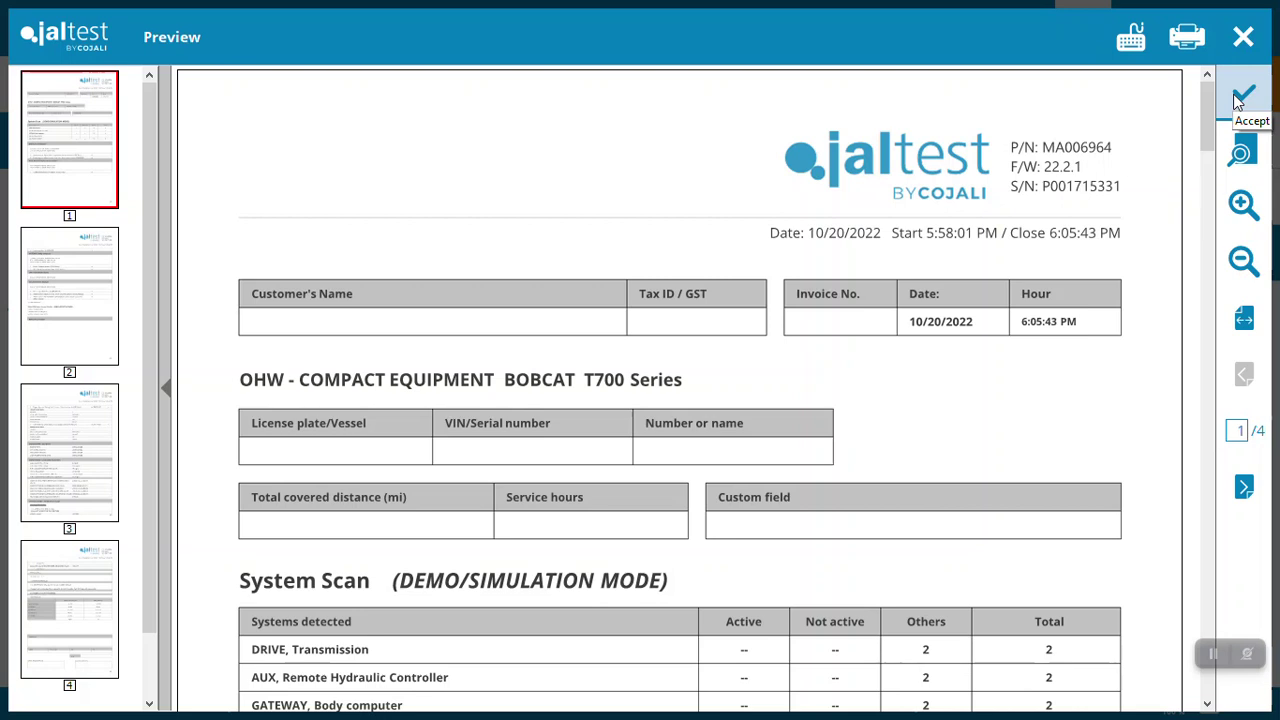
Step: Close the preview and exit the Save report dialog without saving, returning to the Bobcat model list
left_click(1240, 97)
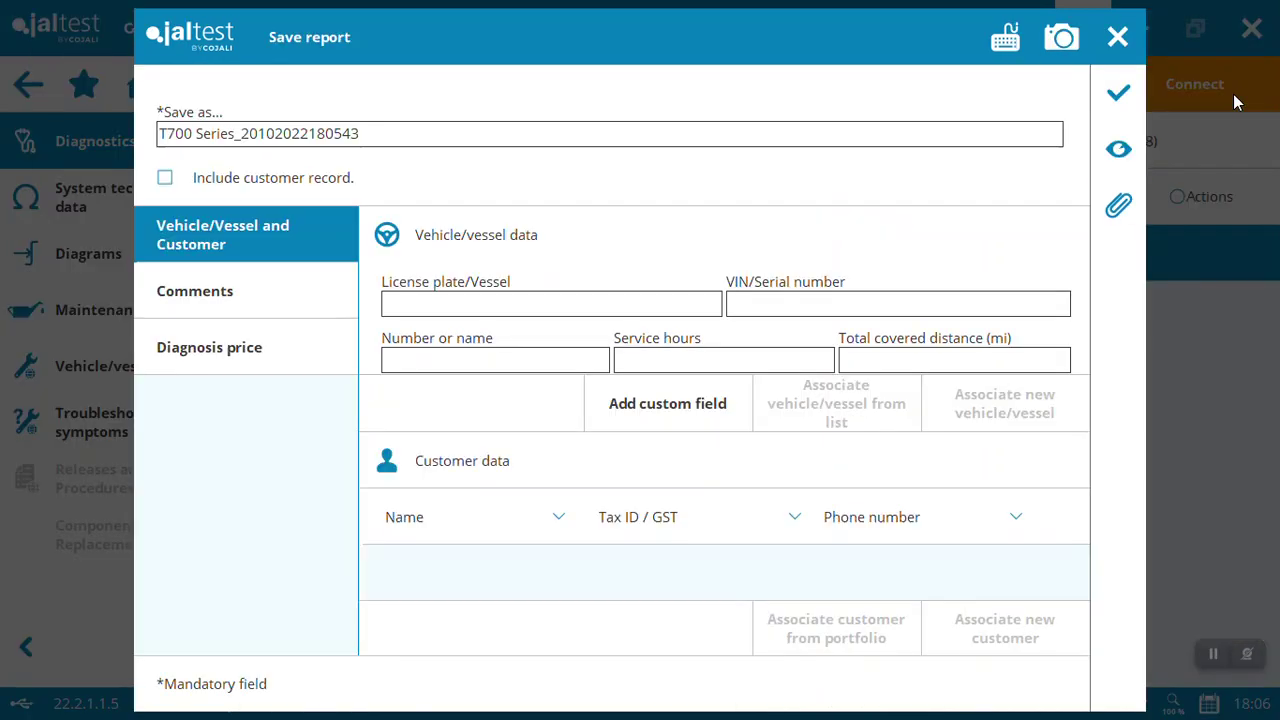
left_click(1118, 37)
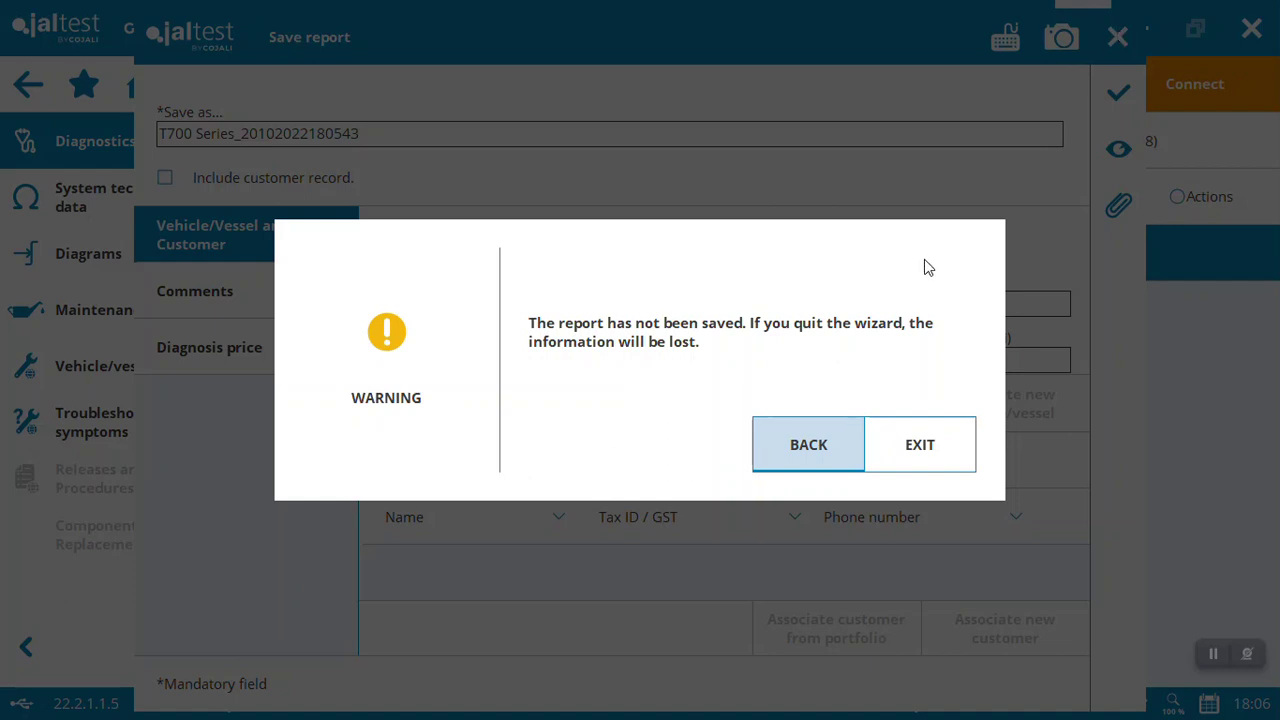
left_click(935, 443)
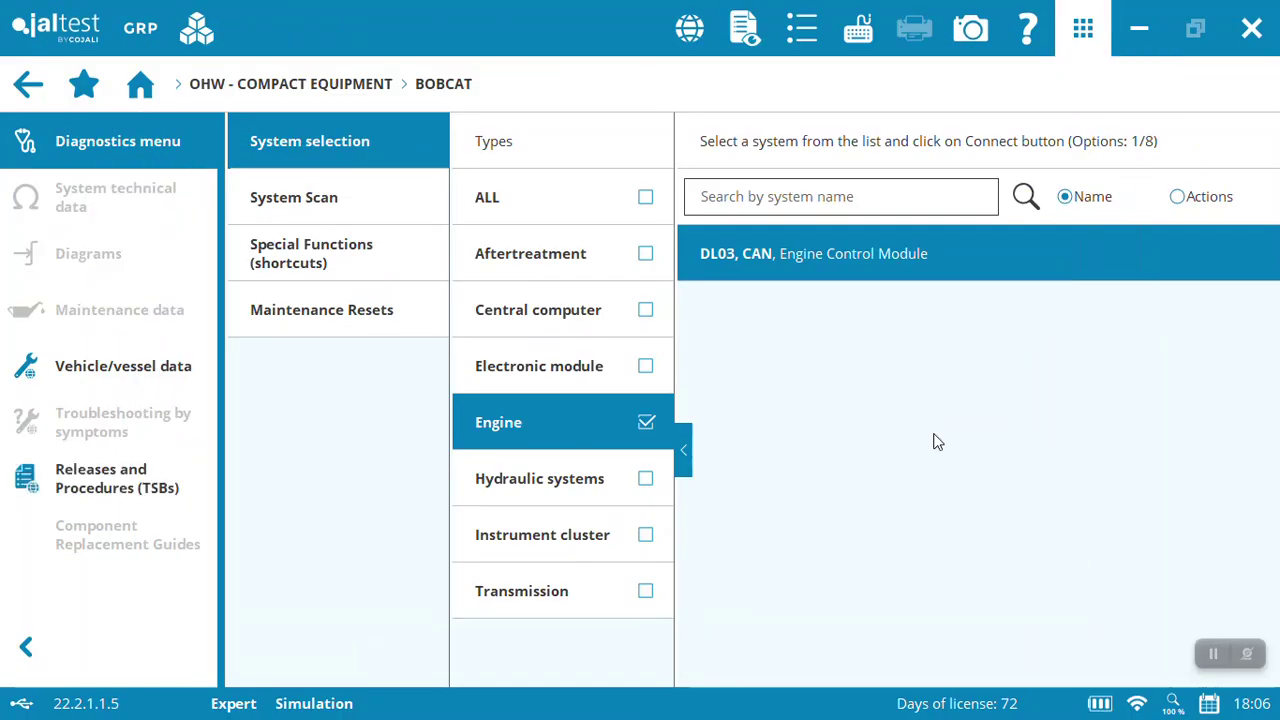